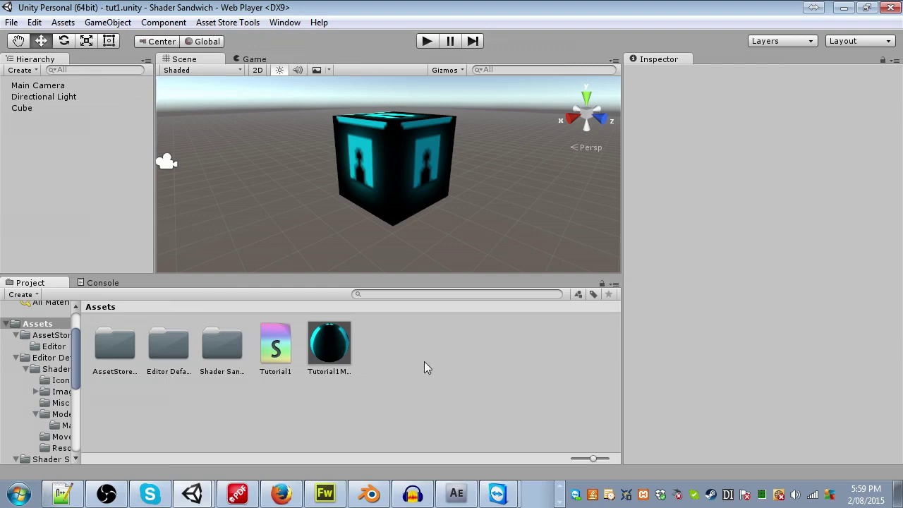
# Set the main color of the cube's Tutorial1Mat material to RGB 0, 202, 255
pyautogui.click(364, 153)
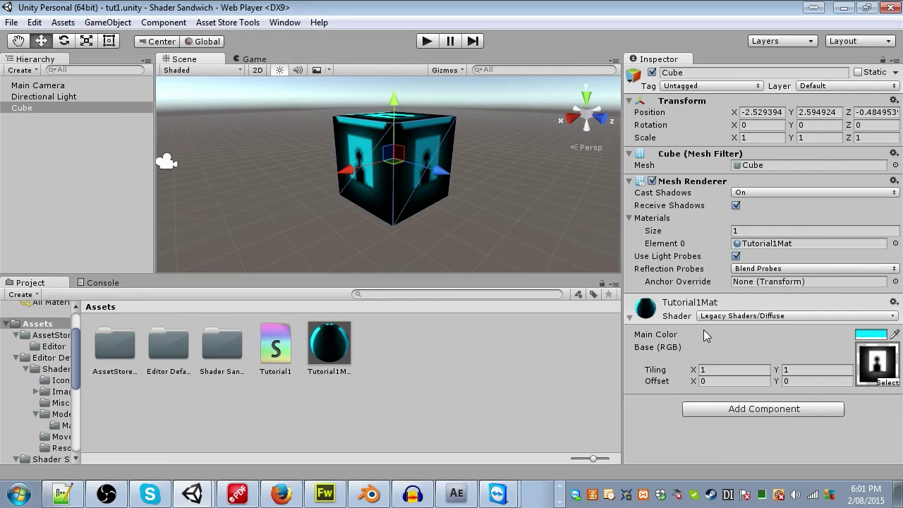
pyautogui.click(873, 338)
pyautogui.moveTo(537, 313)
pyautogui.mouseDown()
pyautogui.moveTo(537, 369)
pyautogui.moveTo(537, 312)
pyautogui.mouseUp()
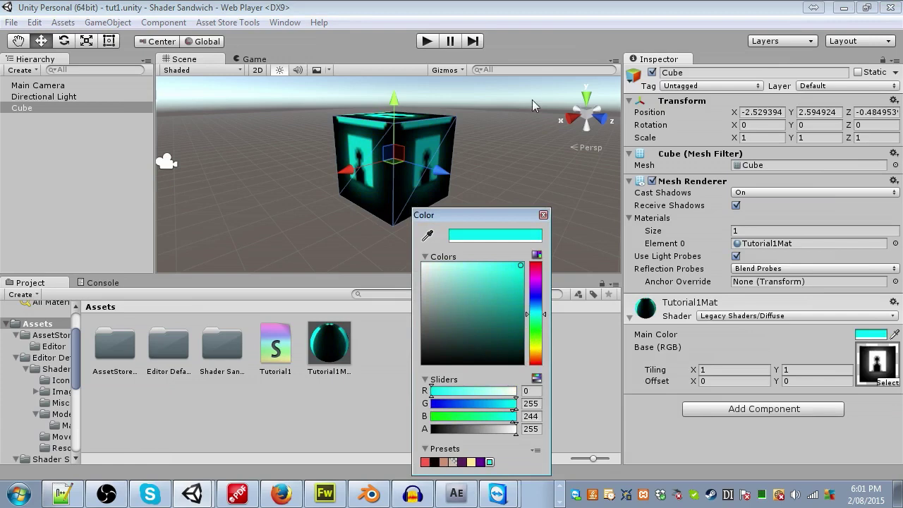
pyautogui.click(535, 309)
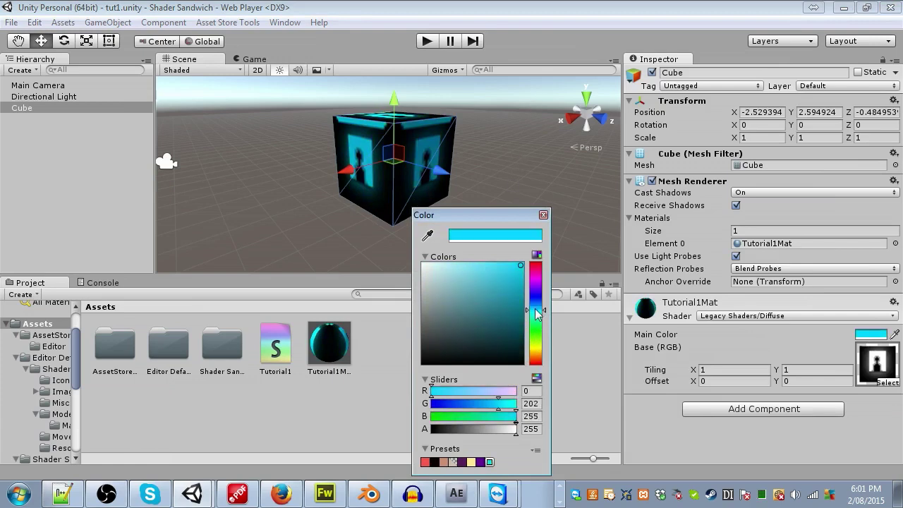
pyautogui.click(544, 215)
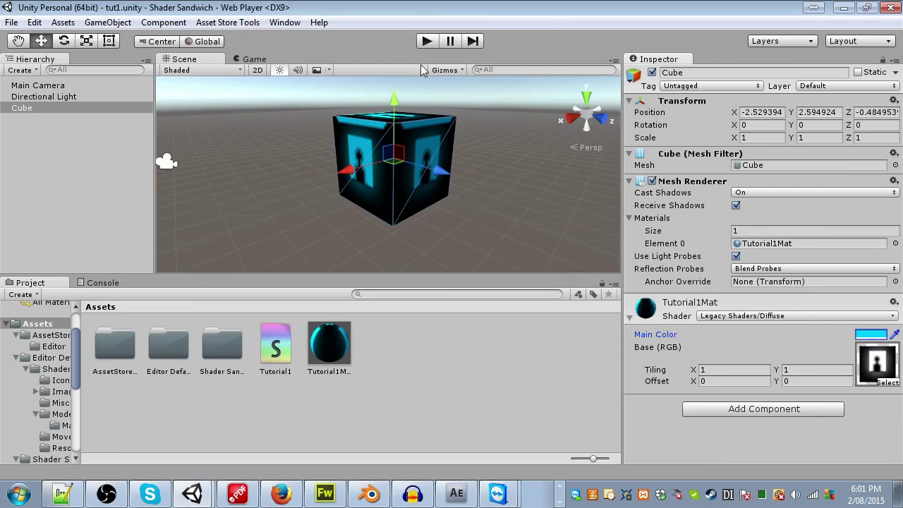
# Open the Shader Sandwich editor and start a new shader from scratch
pyautogui.click(283, 24)
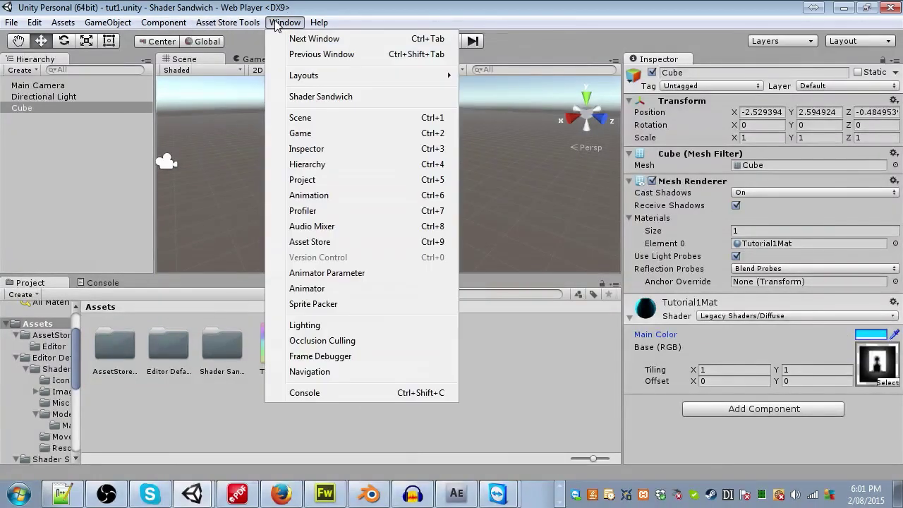
pyautogui.click(336, 98)
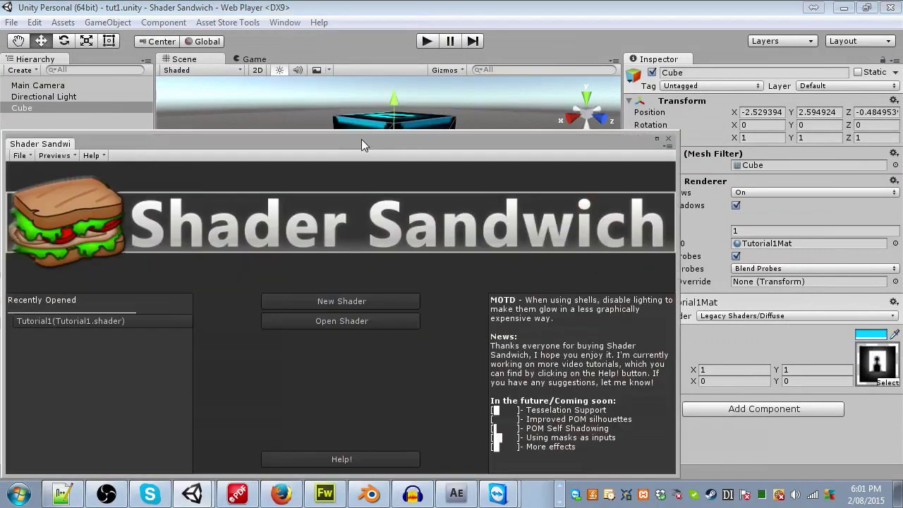
pyautogui.moveTo(361, 140); pyautogui.dragTo(429, 108)
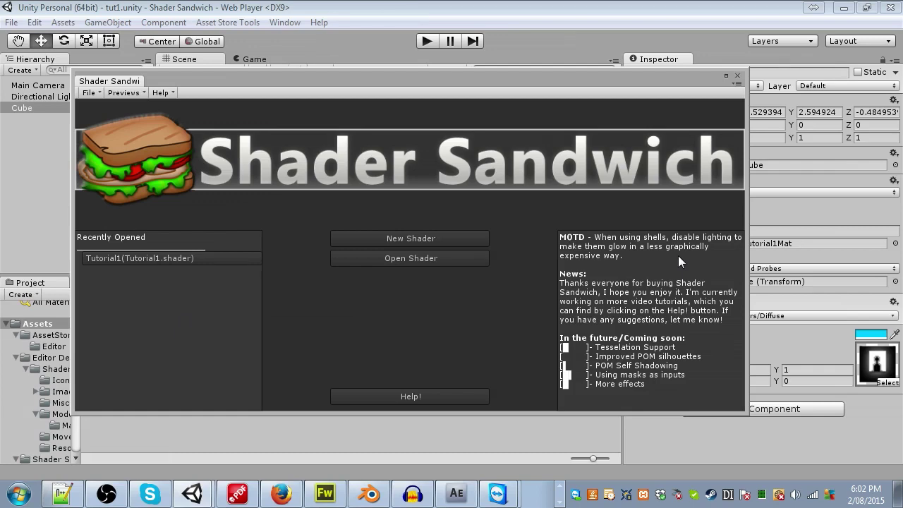
pyautogui.click(454, 238)
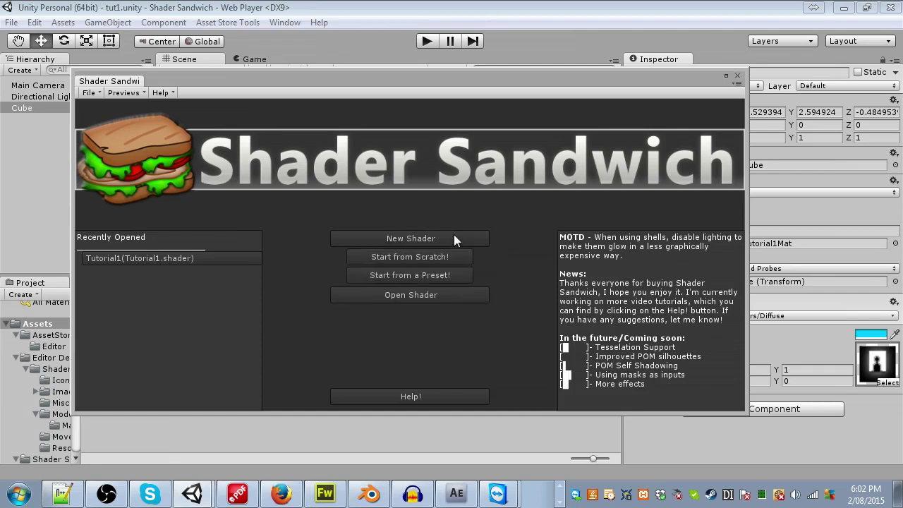
pyautogui.click(412, 261)
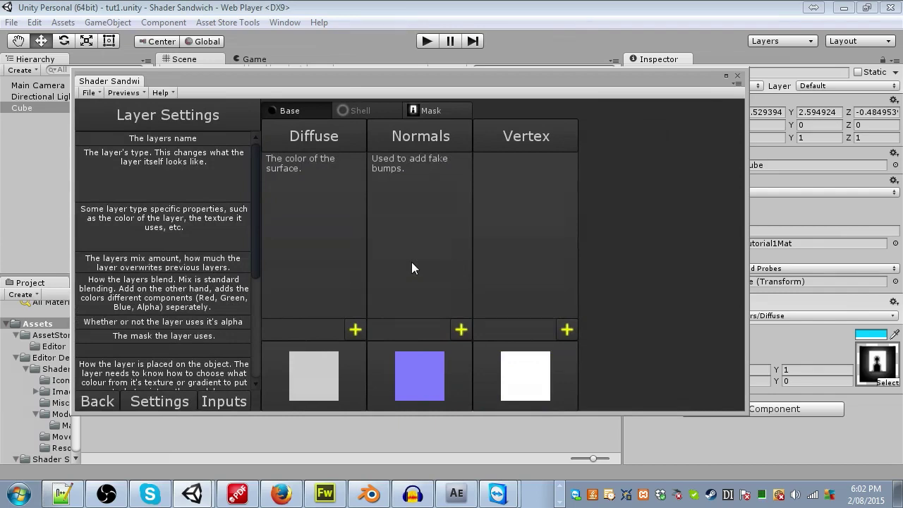
# Open the shader preview window and arrange it beside the shader editor
pyautogui.moveTo(483, 83); pyautogui.dragTo(445, 274)
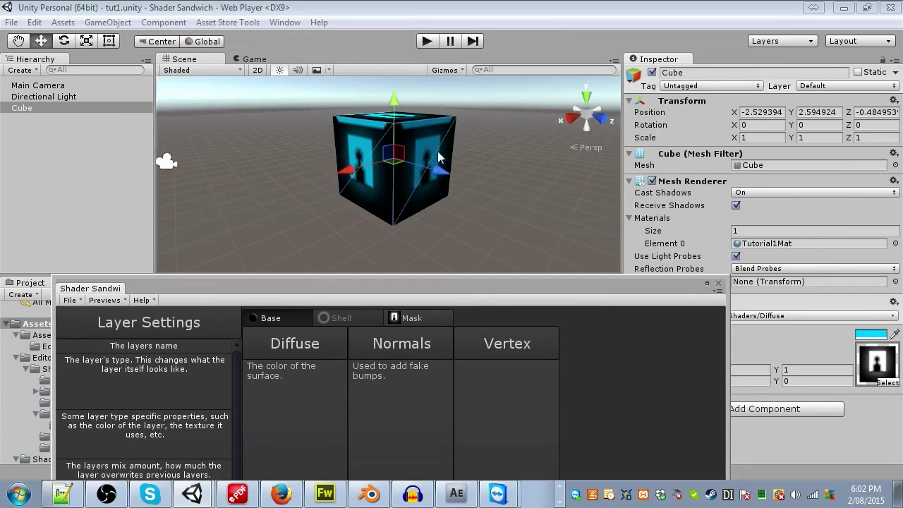
pyautogui.moveTo(486, 290); pyautogui.dragTo(523, 107)
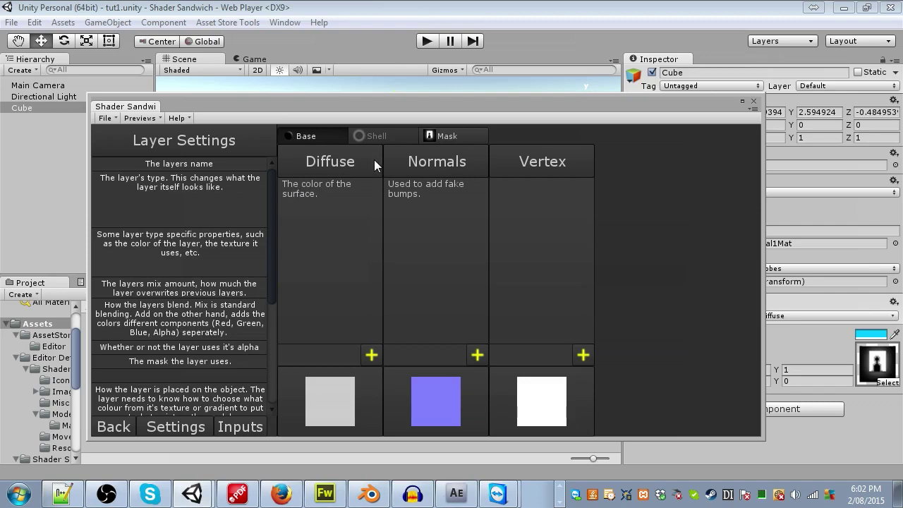
pyautogui.moveTo(432, 117); pyautogui.dragTo(375, 139)
pyautogui.click(84, 145)
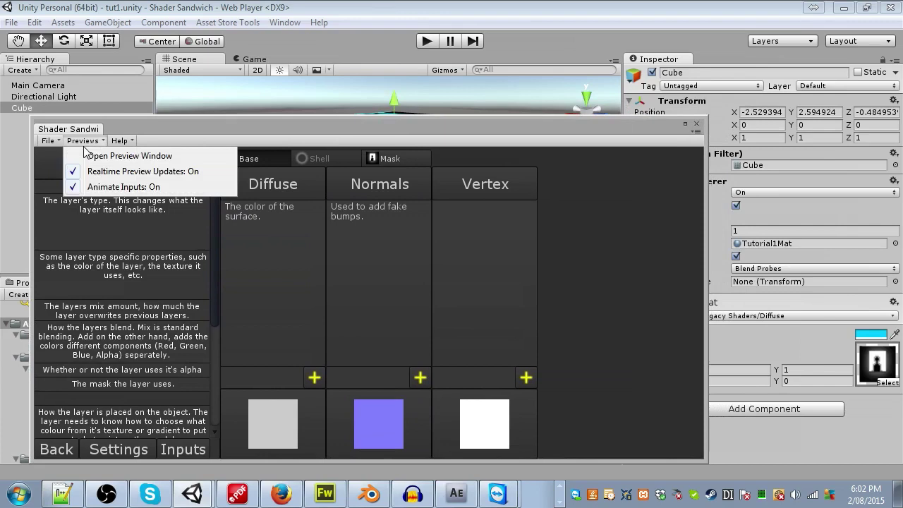
pyautogui.click(90, 159)
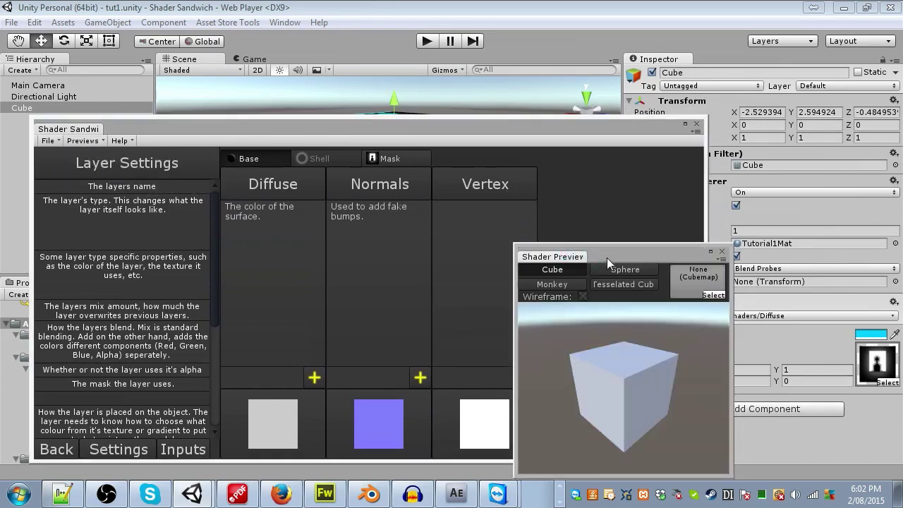
pyautogui.moveTo(608, 256); pyautogui.dragTo(779, 17)
pyautogui.moveTo(631, 131); pyautogui.dragTo(604, 132)
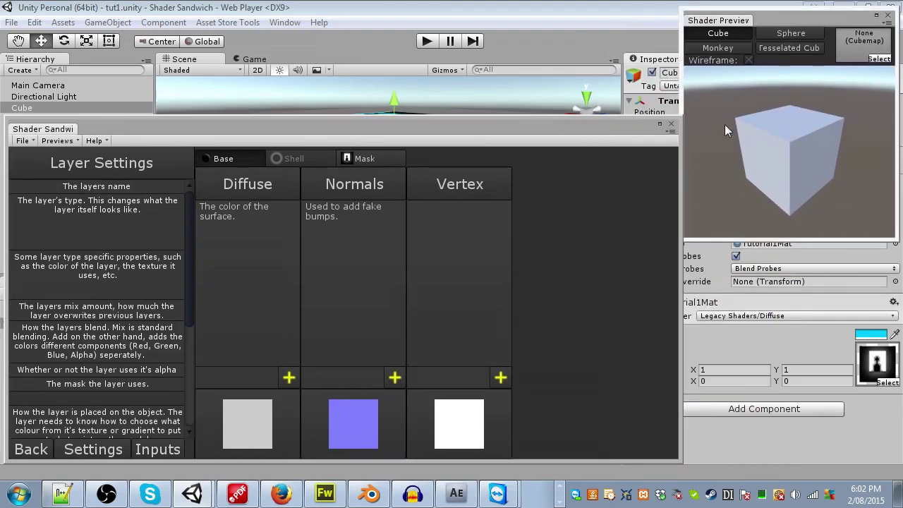
# Examine the shader preview from other angles, trying the Sphere shape and the wireframe display before returning to the plain Cube
pyautogui.moveTo(725, 131)
pyautogui.mouseDown()
pyautogui.moveTo(818, 126)
pyautogui.moveTo(718, 128)
pyautogui.mouseUp()
pyautogui.moveTo(764, 161); pyautogui.dragTo(774, 136)
pyautogui.click(782, 33)
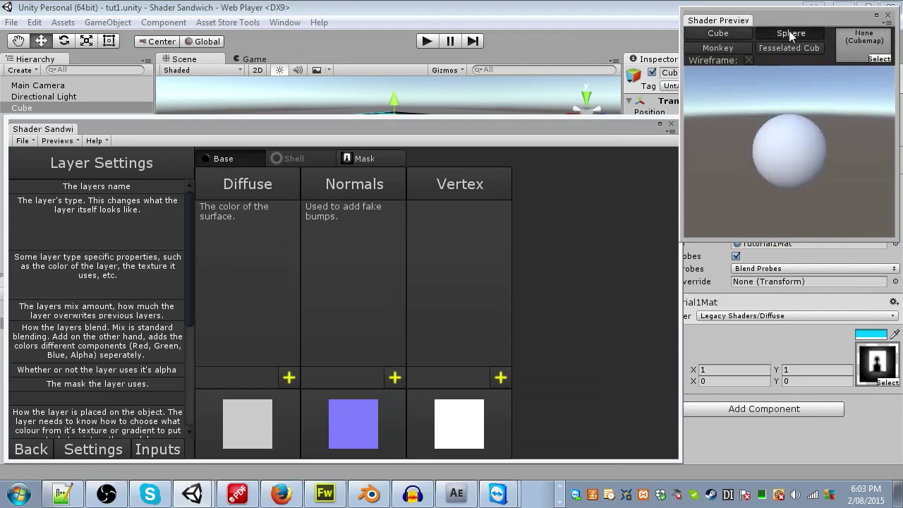
pyautogui.click(743, 32)
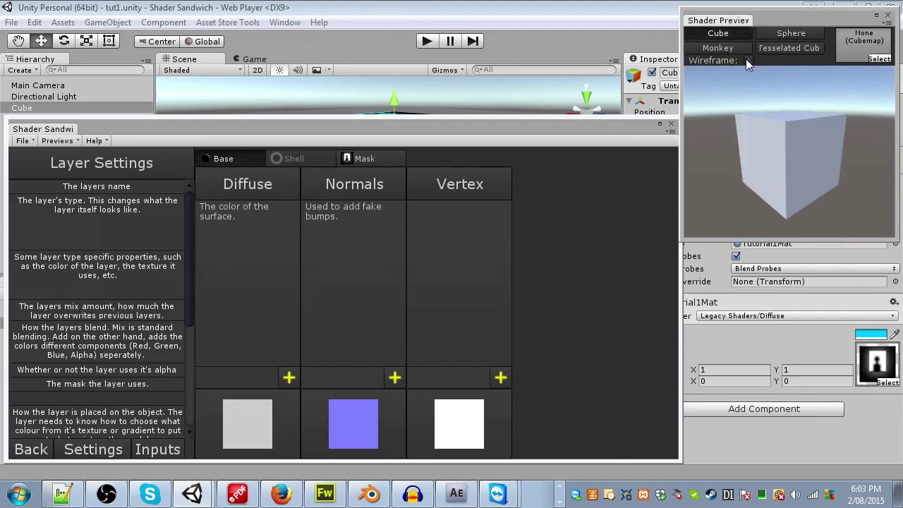
pyautogui.click(748, 60)
pyautogui.click(749, 60)
# Try the KitchenCube cubemap in the shader preview and set the cubemap back to None
pyautogui.click(879, 58)
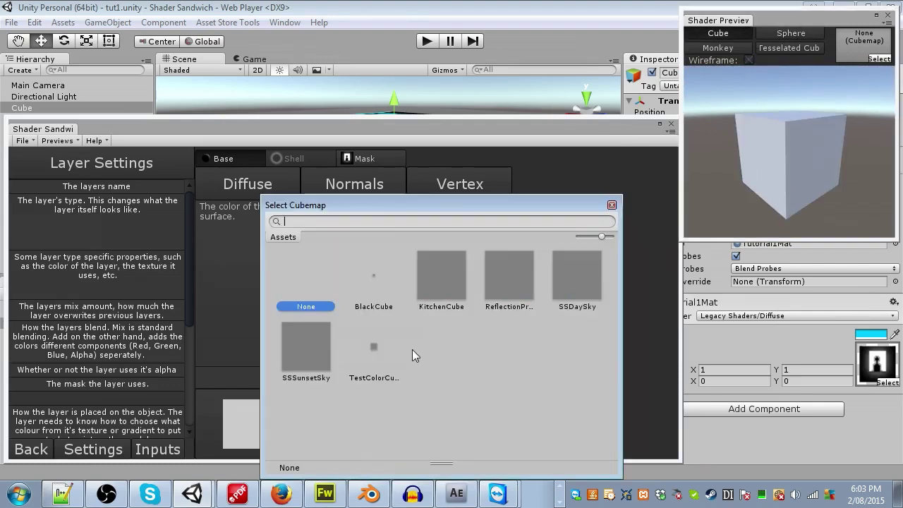
pyautogui.click(448, 290)
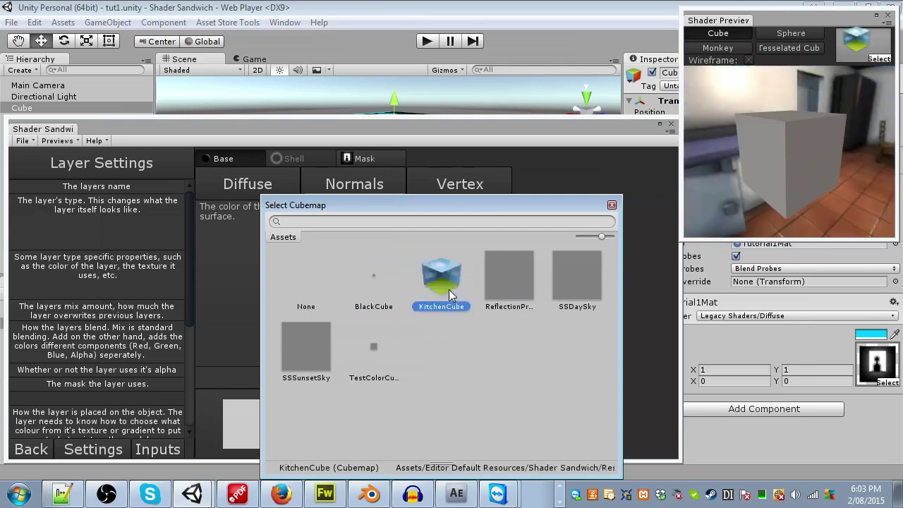
pyautogui.click(357, 291)
pyautogui.click(321, 285)
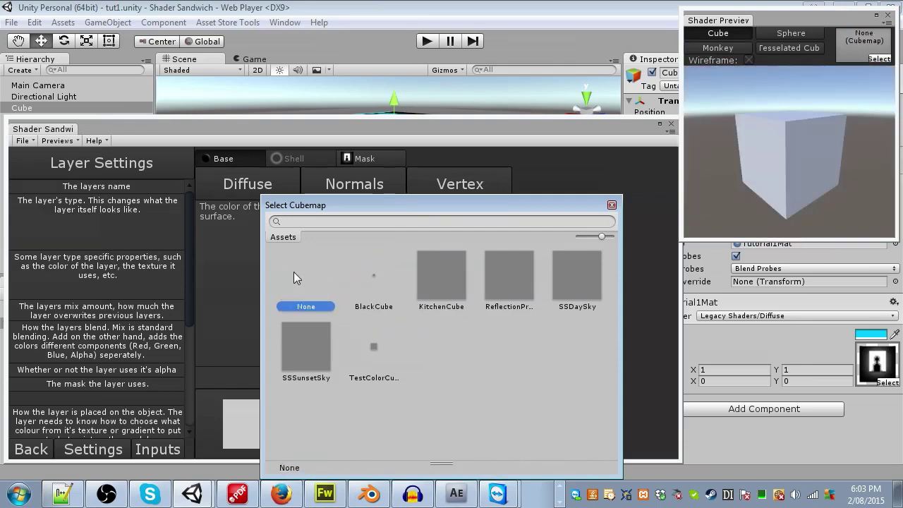
pyautogui.press('Return')
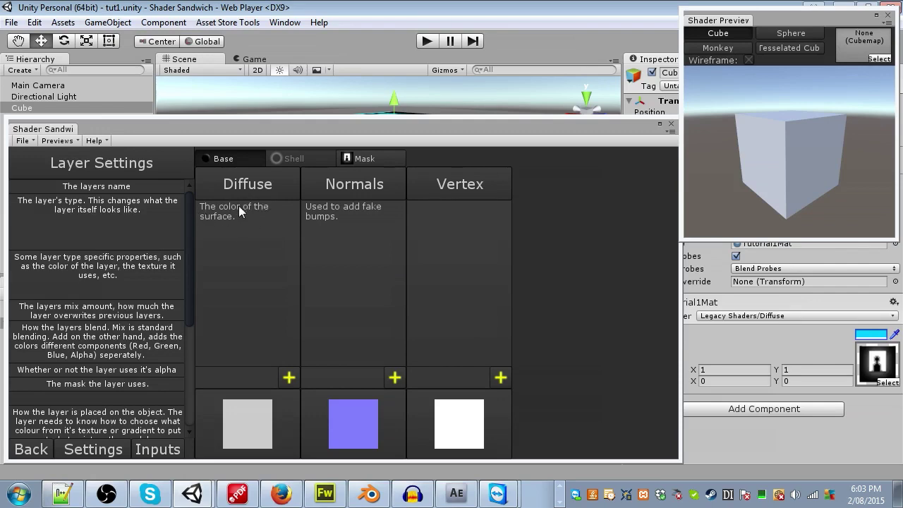
# Add a plain Color layer to the Diffuse channel and set its color to RGB 21, 187, 255
pyautogui.click(289, 378)
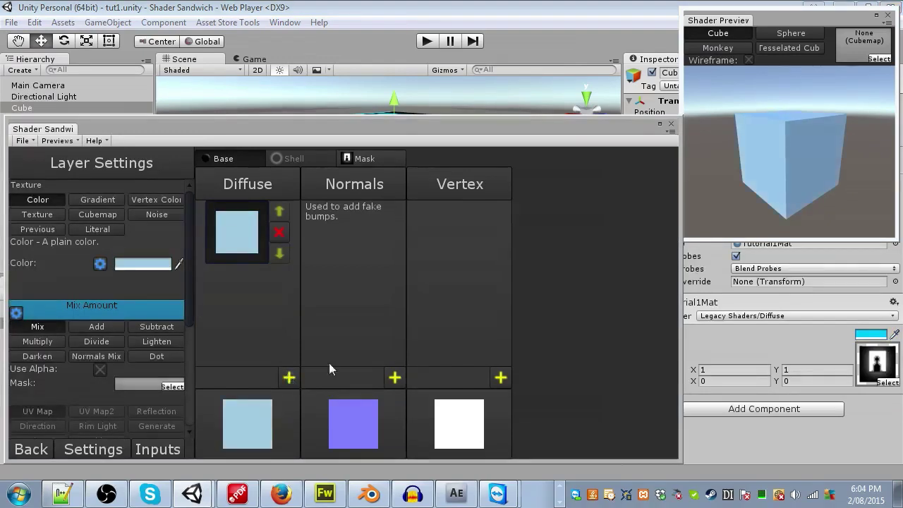
pyautogui.moveTo(726, 137); pyautogui.dragTo(777, 160)
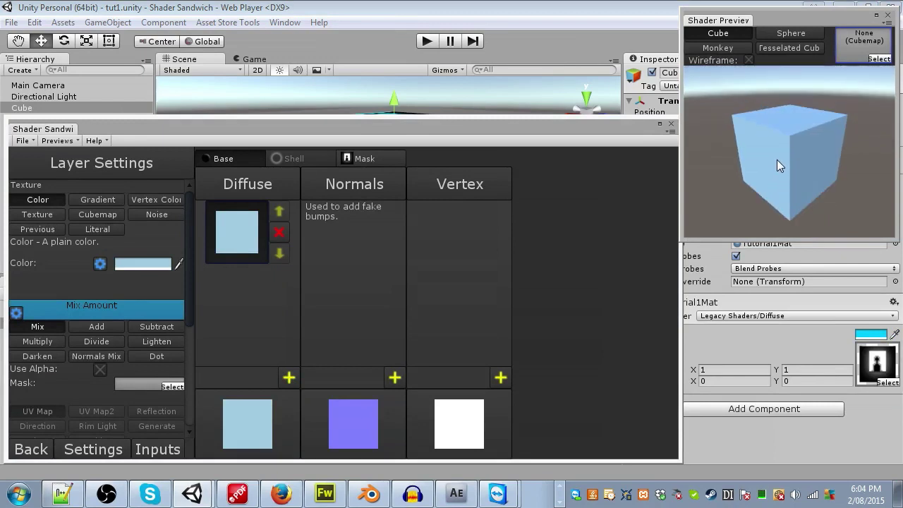
pyautogui.click(129, 264)
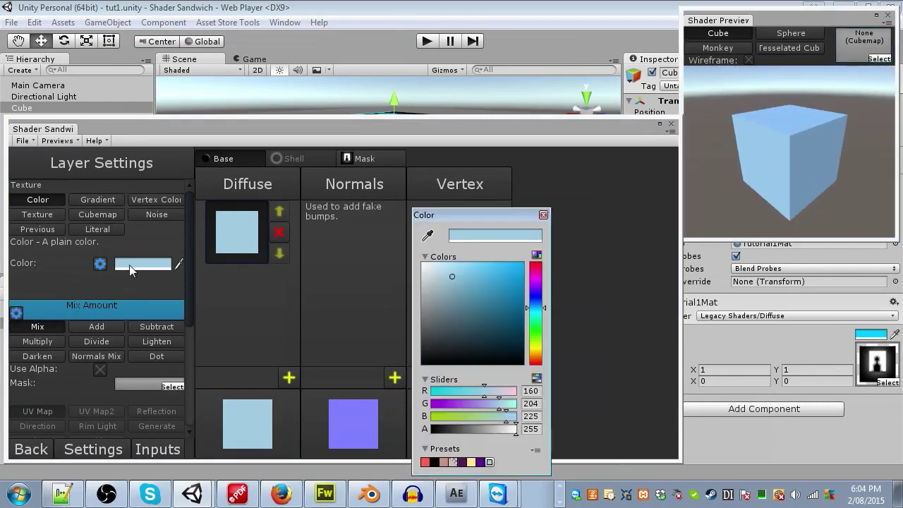
pyautogui.click(537, 346)
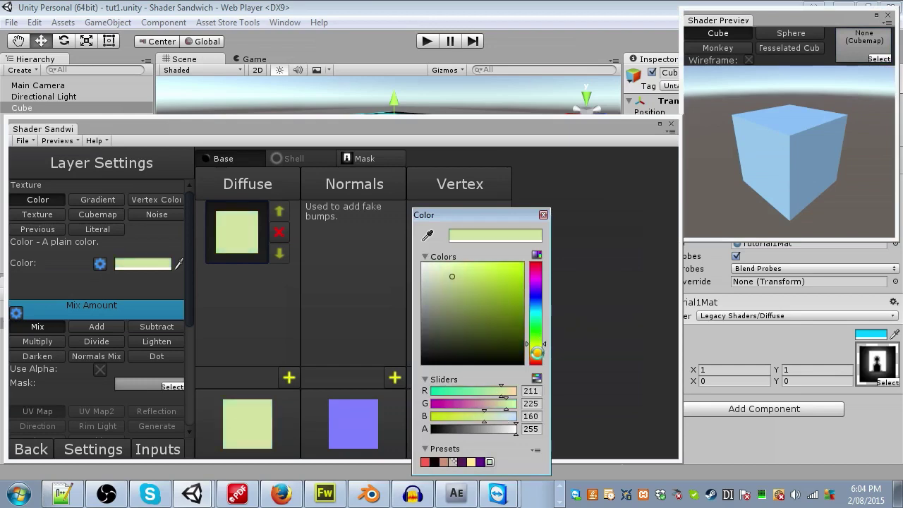
pyautogui.moveTo(537, 348); pyautogui.dragTo(538, 307)
pyautogui.moveTo(471, 302)
pyautogui.mouseDown()
pyautogui.moveTo(525, 330)
pyautogui.moveTo(541, 309)
pyautogui.moveTo(510, 281)
pyautogui.moveTo(499, 258)
pyautogui.moveTo(512, 254)
pyautogui.mouseUp()
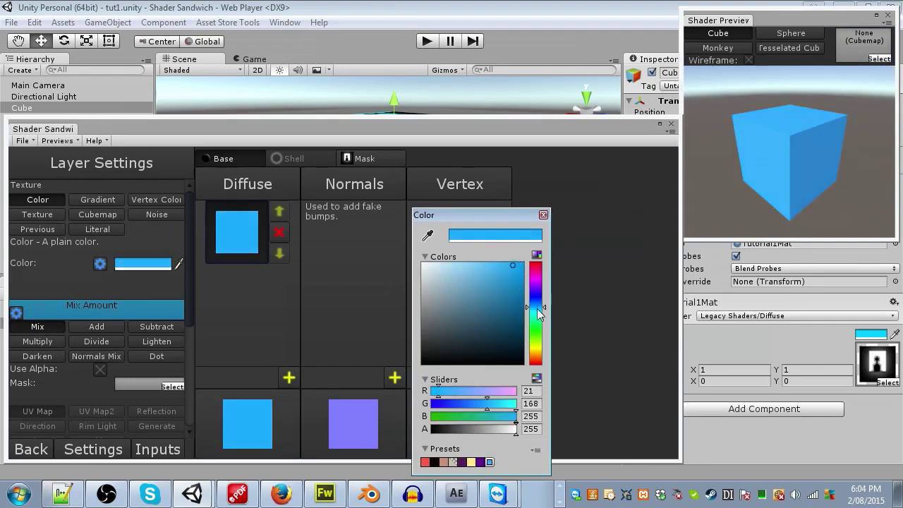
pyautogui.moveTo(536, 311); pyautogui.dragTo(536, 314)
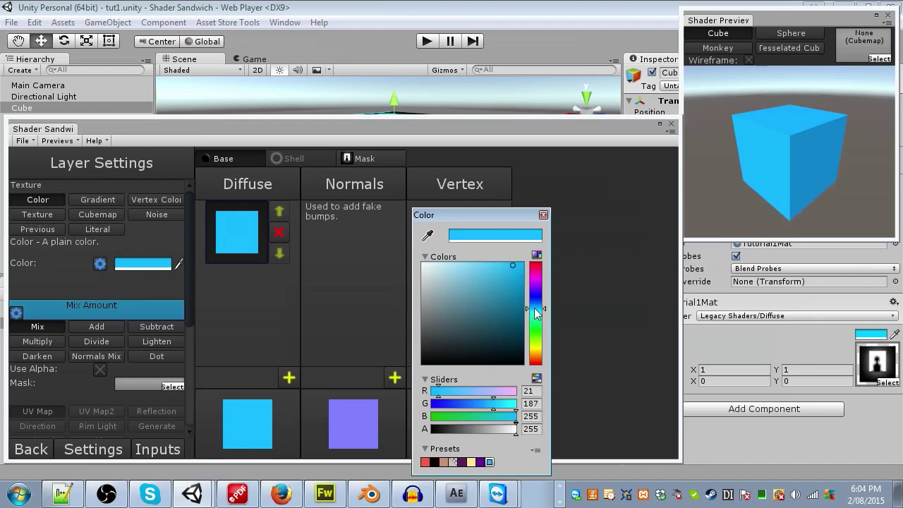
pyautogui.click(543, 215)
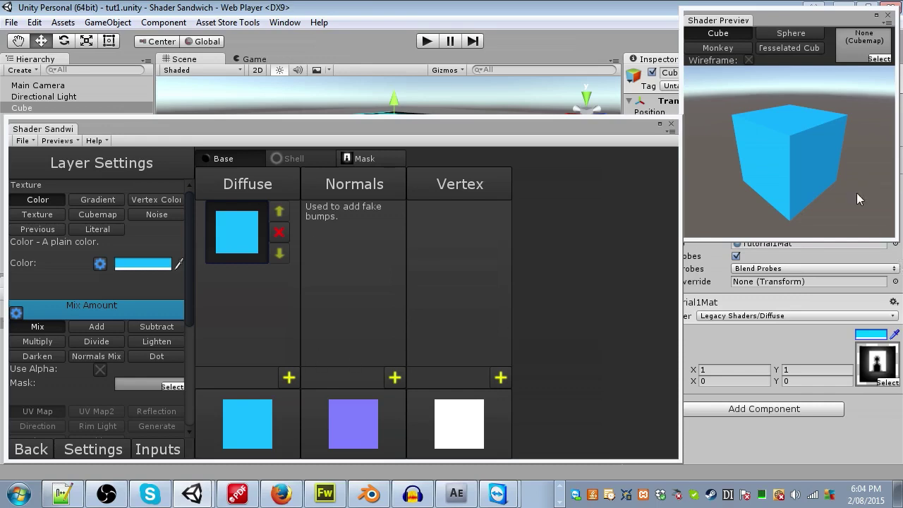
# Save the shader as Tutorial1.shader in the Assets folder, replacing the existing file
pyautogui.click(31, 141)
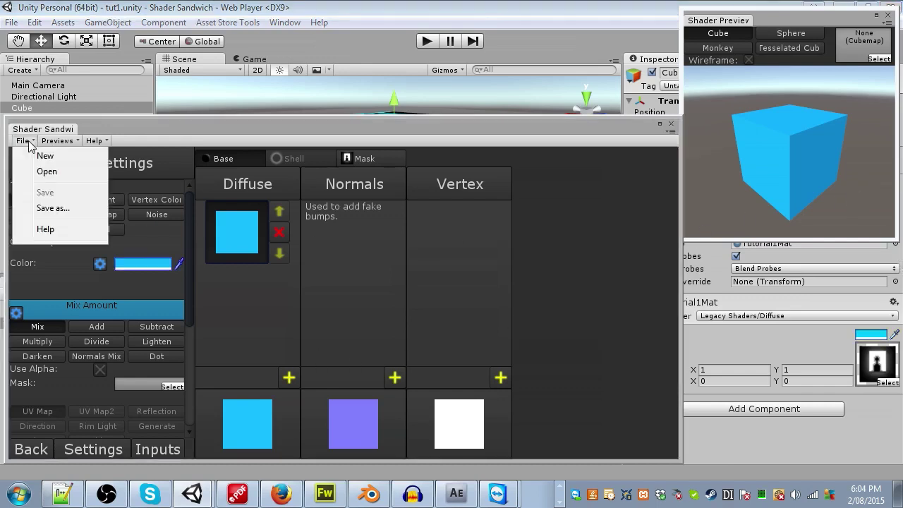
pyautogui.click(61, 208)
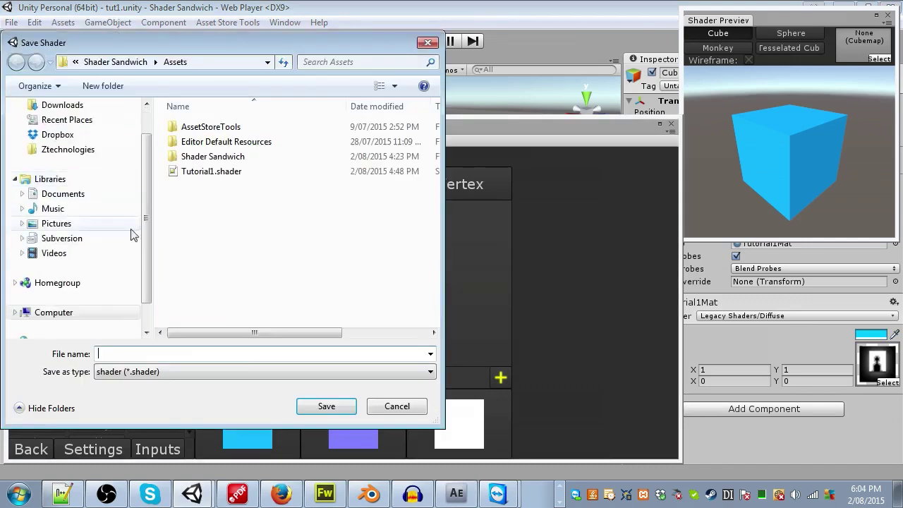
pyautogui.click(209, 173)
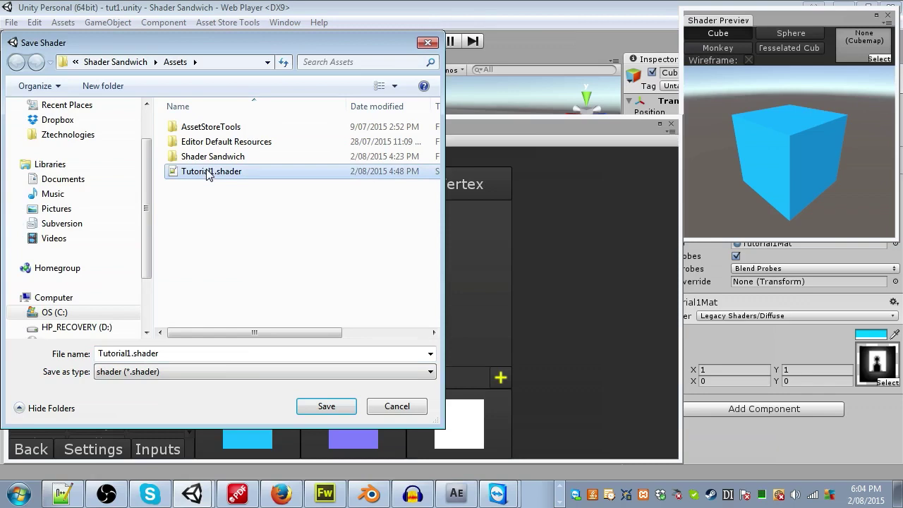
pyautogui.doubleClick(198, 173)
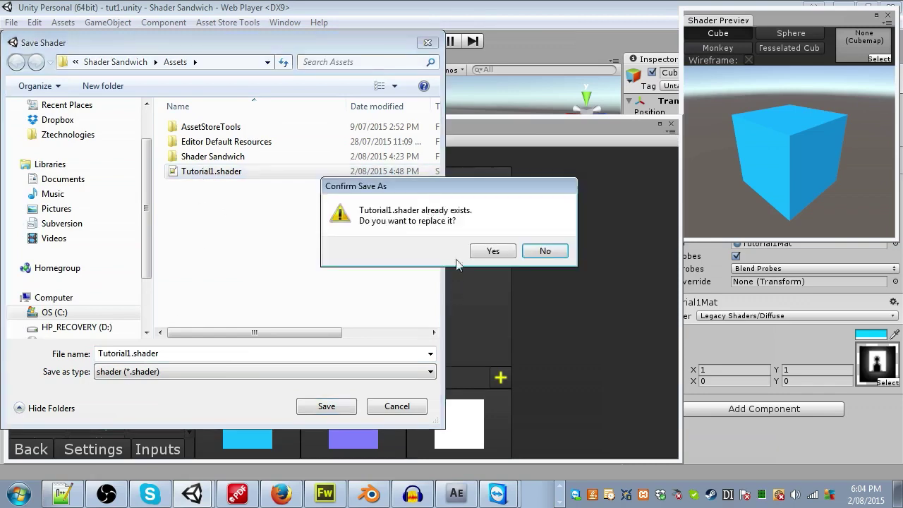
pyautogui.click(492, 251)
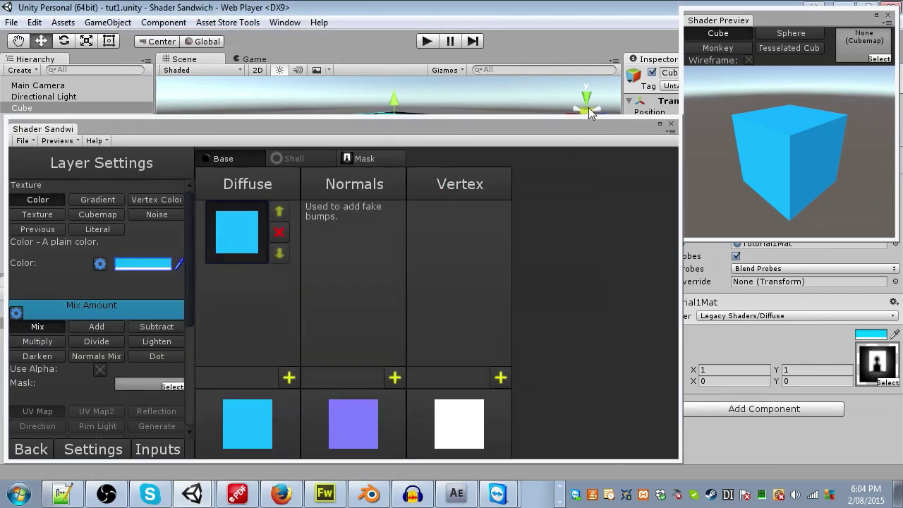
# Move the shader editor and preview windows clear of the project assets and select the Tutorial1 shader
pyautogui.moveTo(617, 132); pyautogui.dragTo(405, 453)
pyautogui.moveTo(799, 25); pyautogui.dragTo(599, 453)
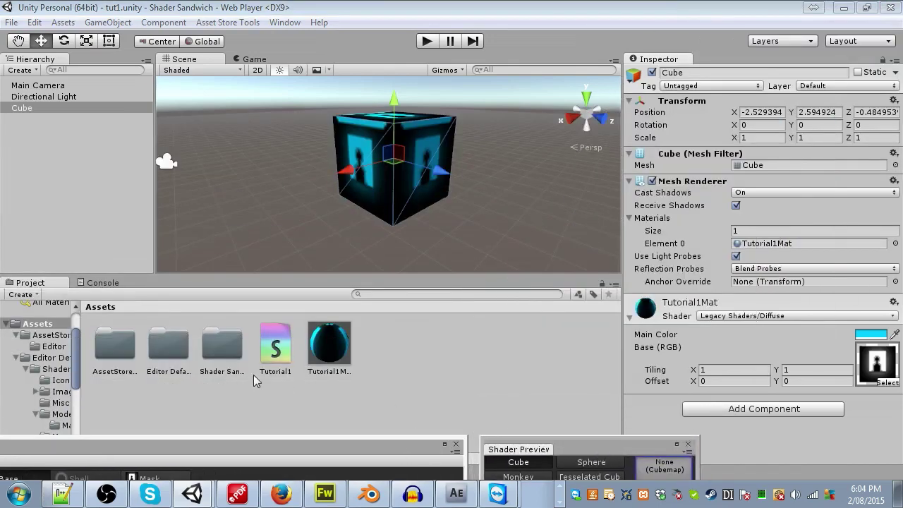
pyautogui.click(272, 357)
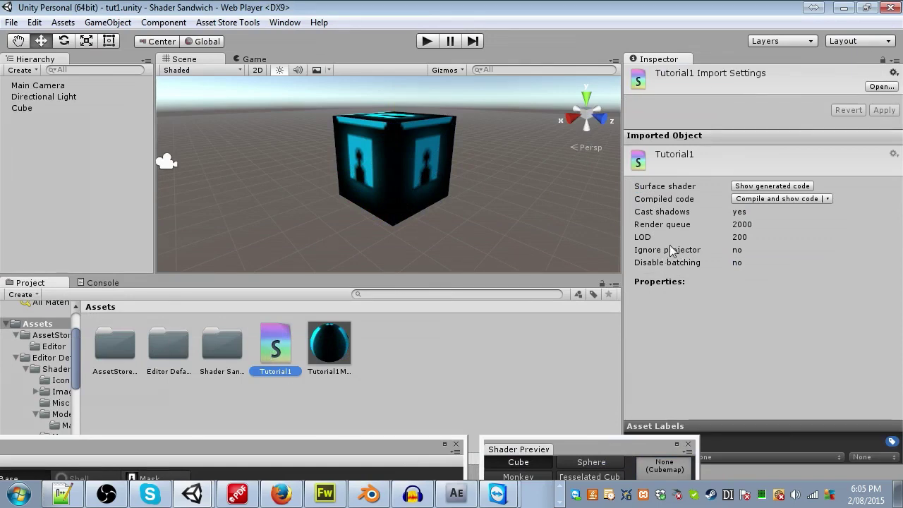
# Create a material named Tutorial1Material in the Assets folder and assign the Tutorial1 shader to it
pyautogui.click(369, 332)
pyautogui.rightClick(367, 332)
pyautogui.moveTo(399, 91)
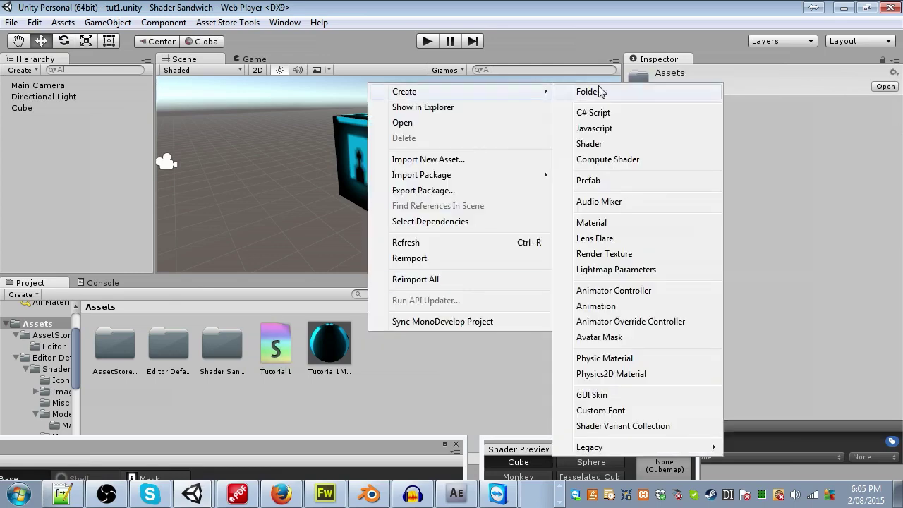
pyautogui.click(616, 221)
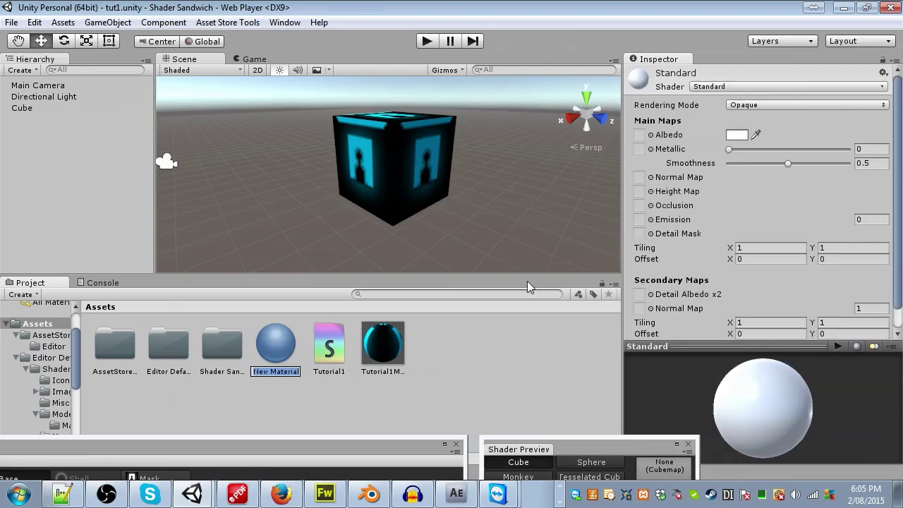
pyautogui.write('Tutorial1')
pyautogui.write('Material')
pyautogui.press('Return')
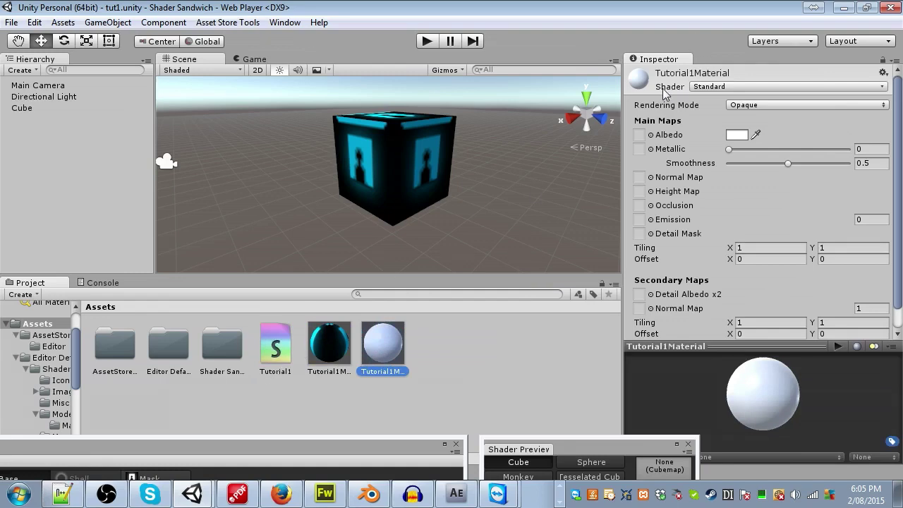
pyautogui.click(702, 88)
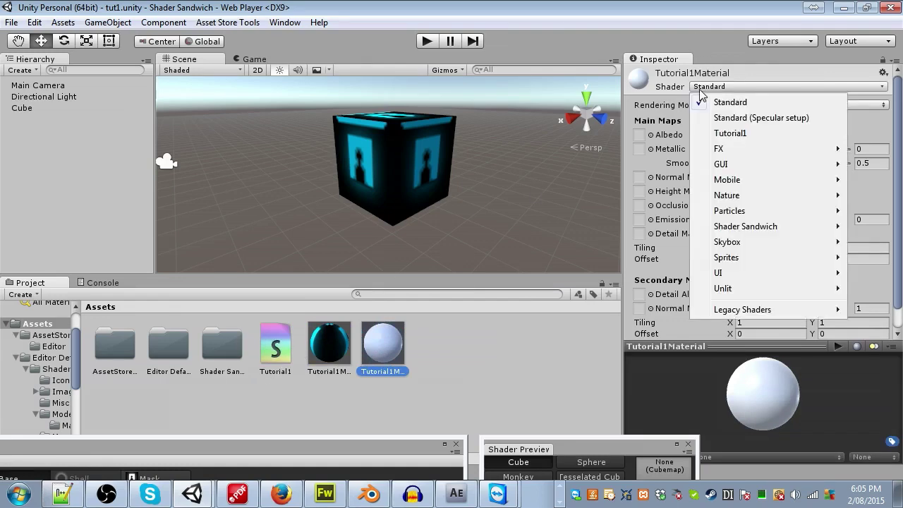
pyautogui.click(726, 133)
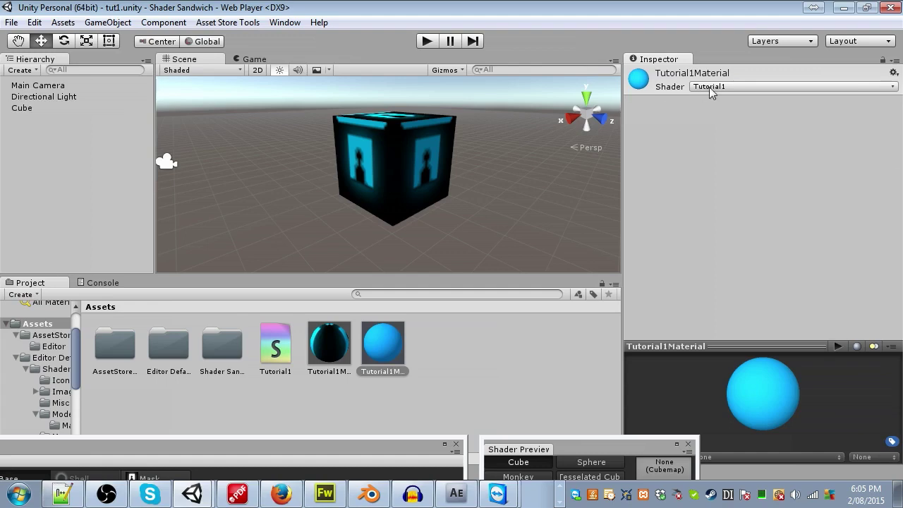
# Bring the shader editor back into view, add an input for the Diffuse layer's color and save the shader
pyautogui.click(575, 449)
pyautogui.moveTo(575, 449); pyautogui.dragTo(789, 439)
pyautogui.moveTo(278, 449); pyautogui.dragTo(496, 119)
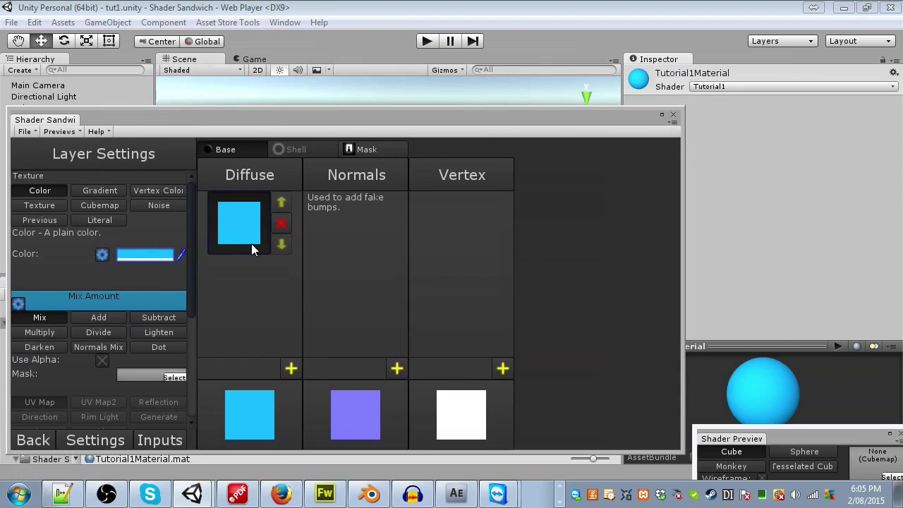
pyautogui.click(103, 255)
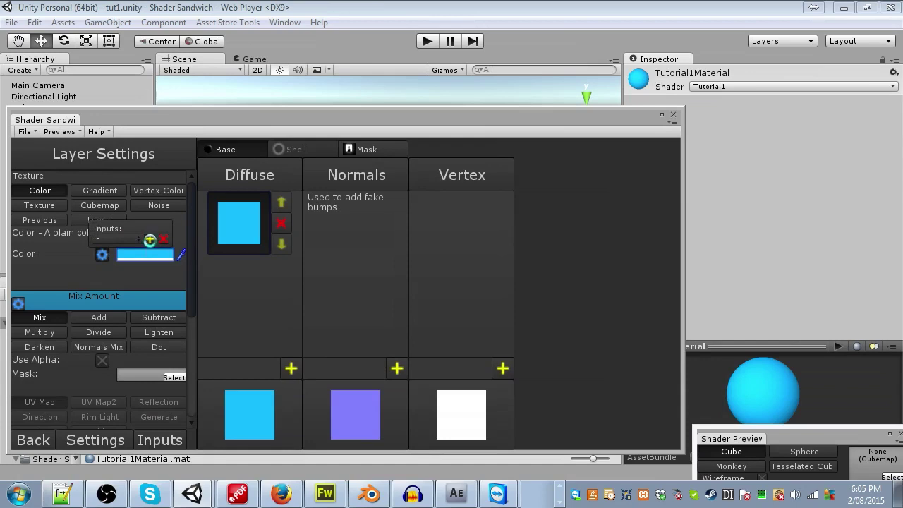
pyautogui.click(149, 240)
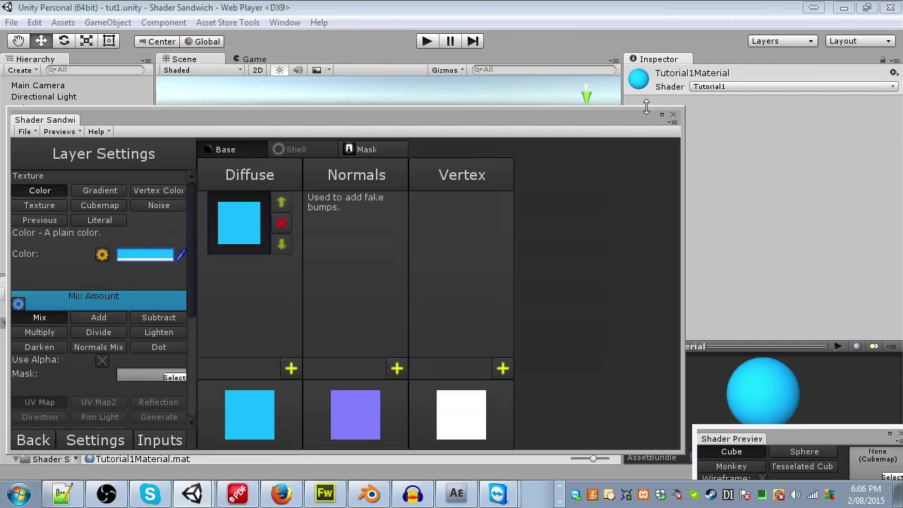
pyautogui.click(27, 131)
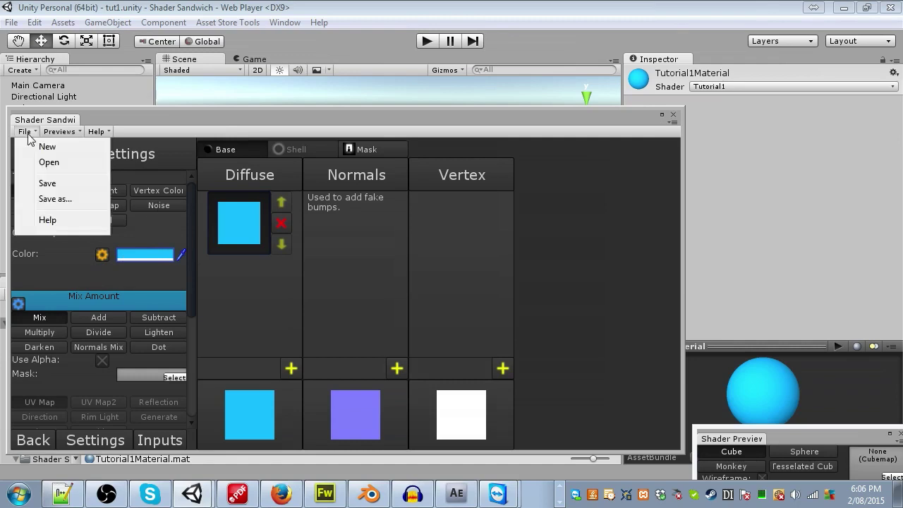
pyautogui.click(53, 187)
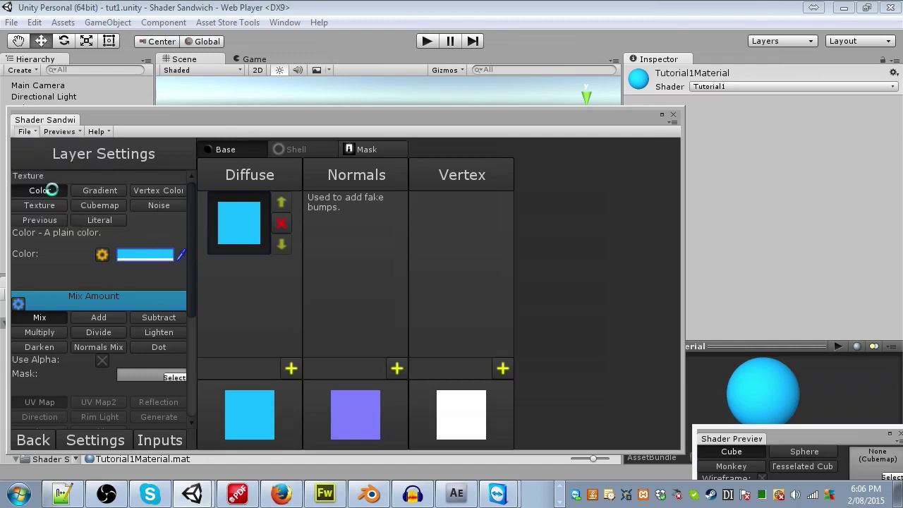
# Uncover the scene view and set the material's Texture - Main Color to RGB 21, 177, 255
pyautogui.moveTo(642, 115); pyautogui.dragTo(473, 365)
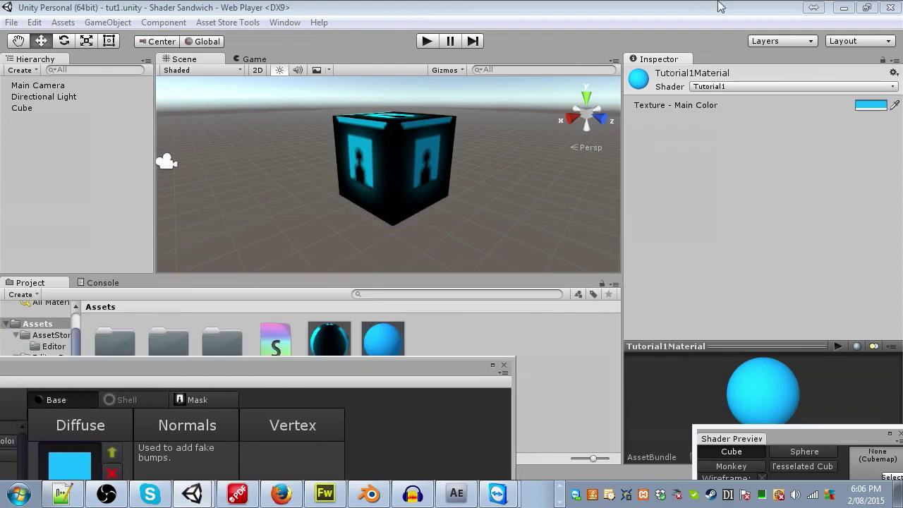
pyautogui.click(870, 105)
pyautogui.moveTo(542, 319)
pyautogui.mouseDown()
pyautogui.moveTo(544, 374)
pyautogui.moveTo(542, 308)
pyautogui.mouseUp()
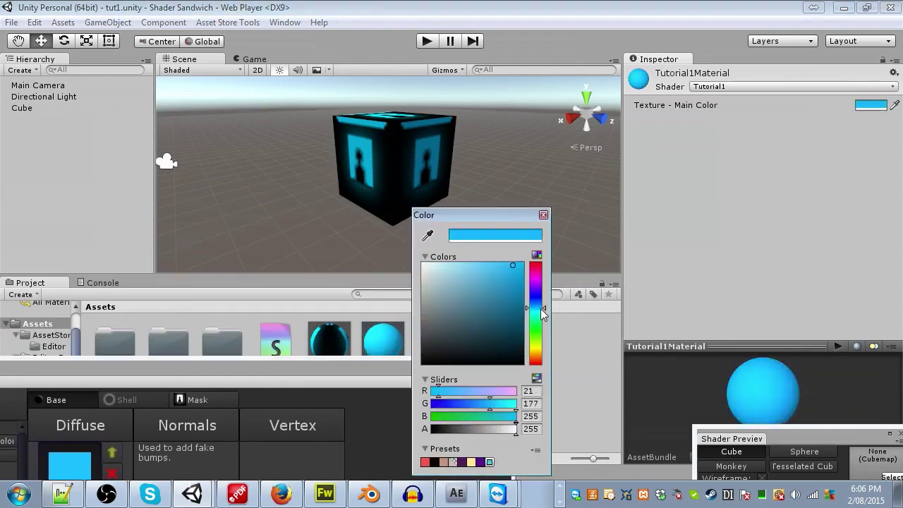
pyautogui.click(544, 215)
# Add a second layer to the Diffuse channel, try the Gradient and Noise types on it, and set it to Texture
pyautogui.moveTo(389, 385); pyautogui.dragTo(543, 136)
pyautogui.moveTo(795, 435); pyautogui.dragTo(779, 185)
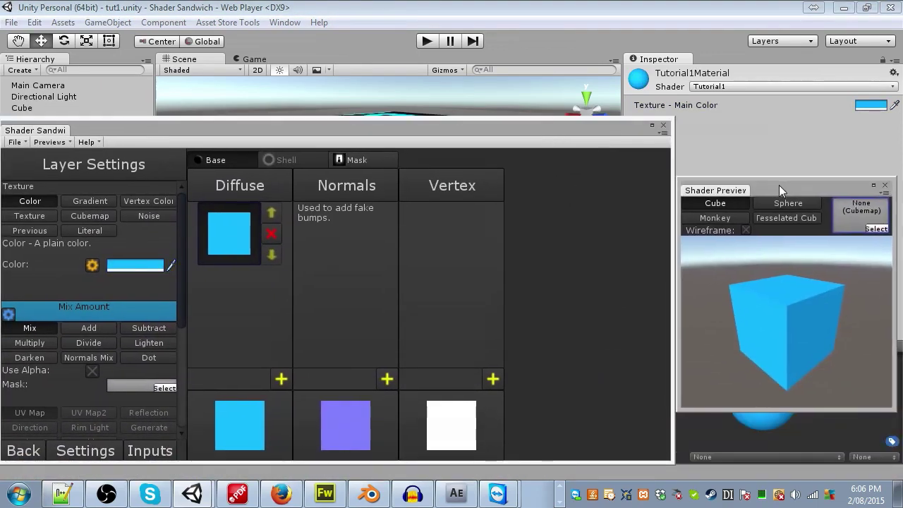
pyautogui.click(281, 380)
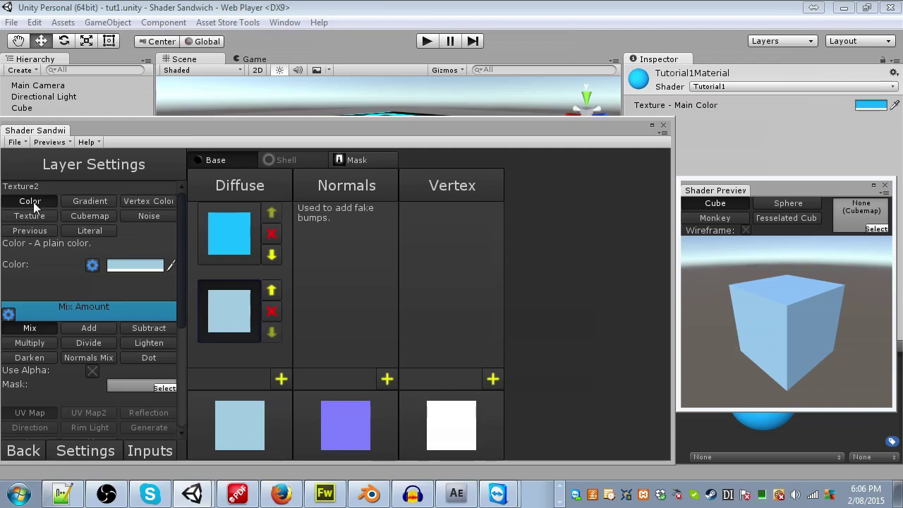
pyautogui.click(75, 200)
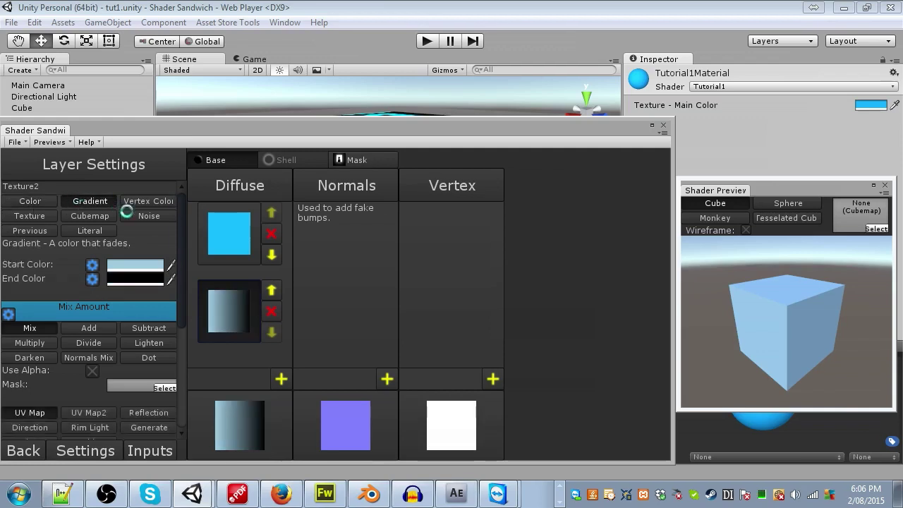
pyautogui.click(141, 217)
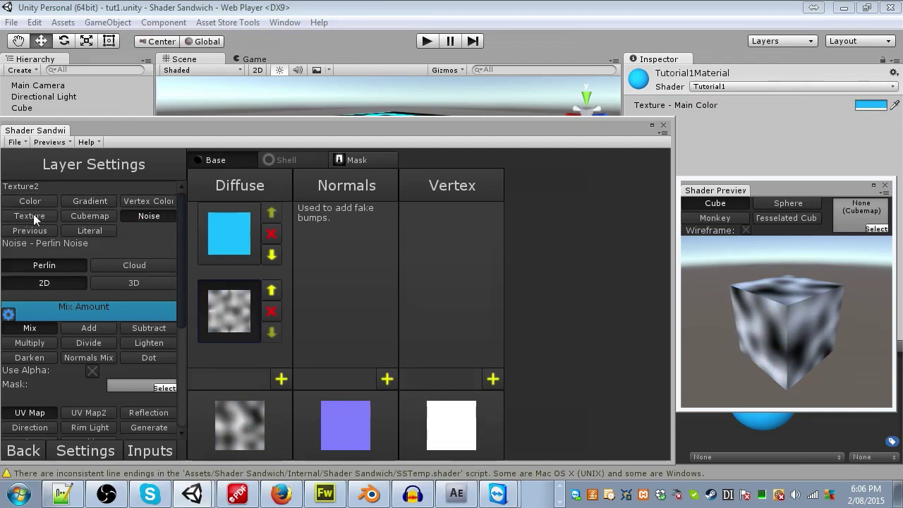
pyautogui.click(29, 216)
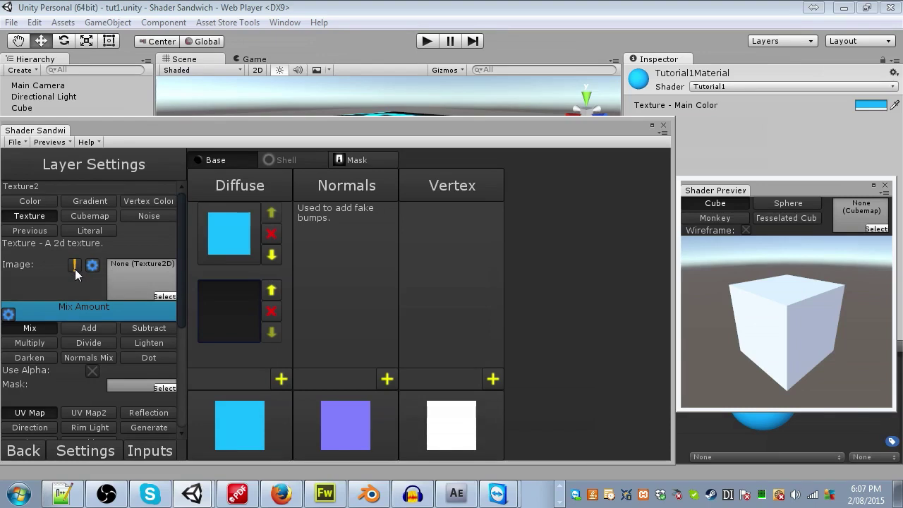
# Resolve the missing-input warning on the second Diffuse layer's image by having an input added automatically
pyautogui.click(74, 268)
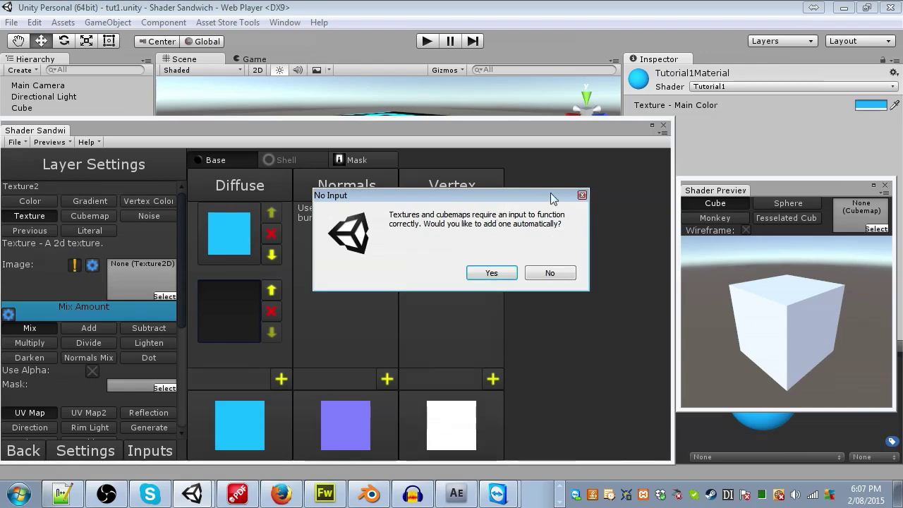
pyautogui.moveTo(548, 199); pyautogui.dragTo(446, 264)
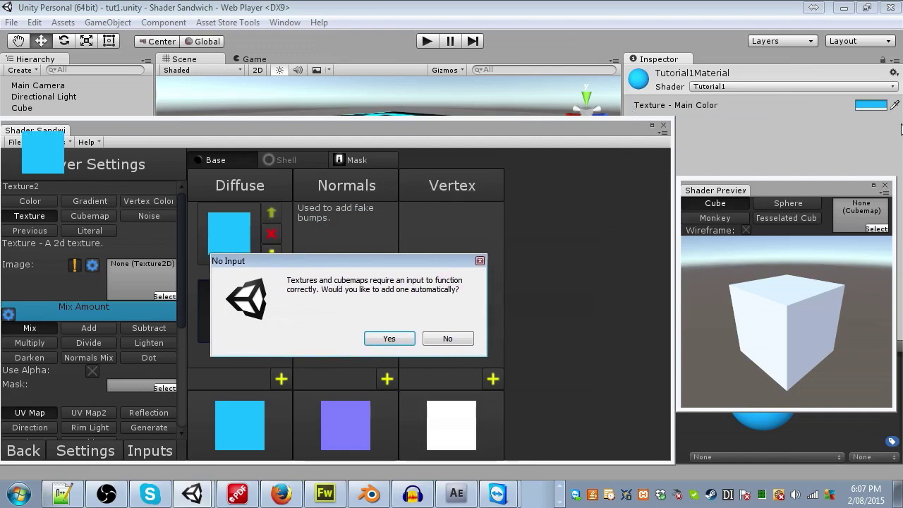
pyautogui.click(389, 339)
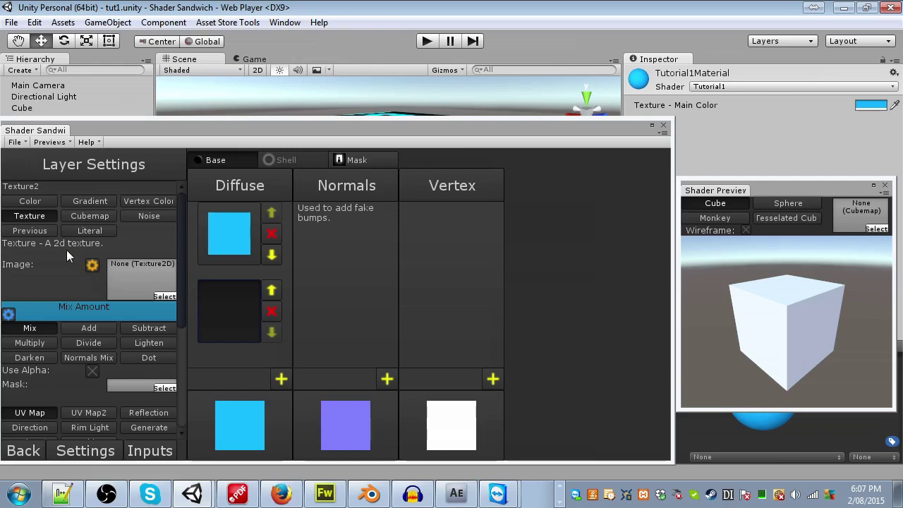
# Assign the IconMask image to the second Diffuse layer and rotate the preview cube to inspect it
pyautogui.click(164, 297)
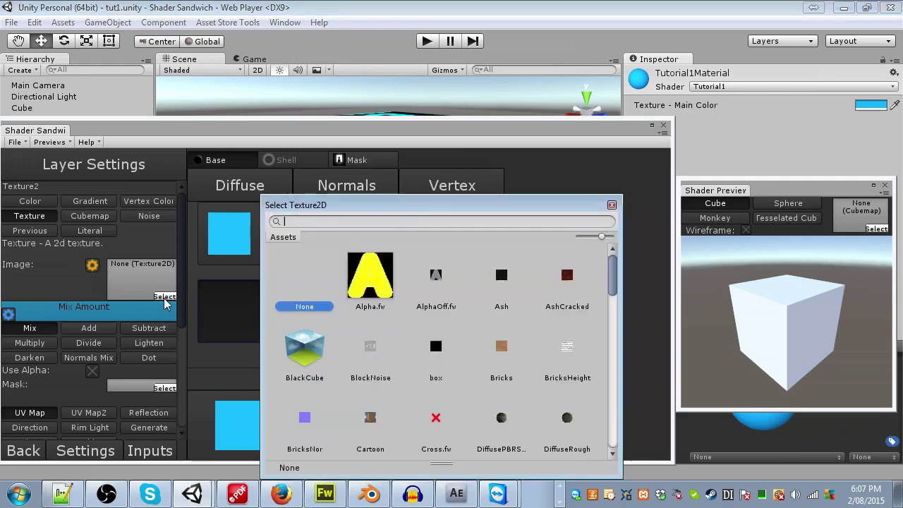
pyautogui.scroll(-5, 465, 327)
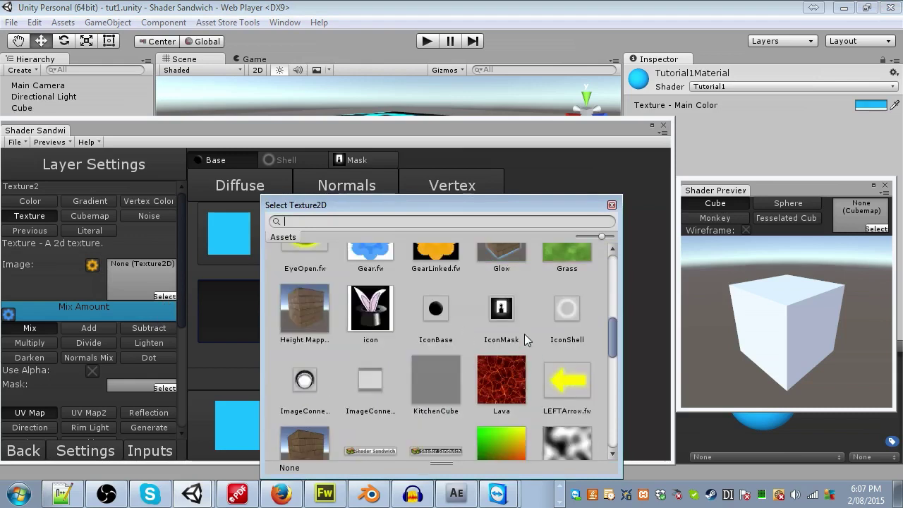
pyautogui.click(509, 321)
pyautogui.doubleClick(509, 320)
pyautogui.moveTo(849, 326); pyautogui.dragTo(787, 334)
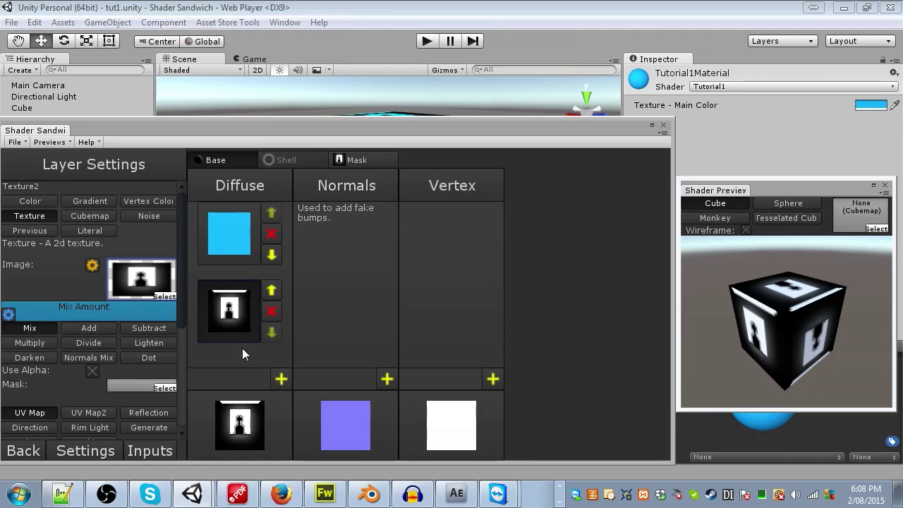
# Try the texture layer's Mix Amount at zero and about half, checking the preview, and return it to full
pyautogui.moveTo(167, 323); pyautogui.dragTo(3, 311)
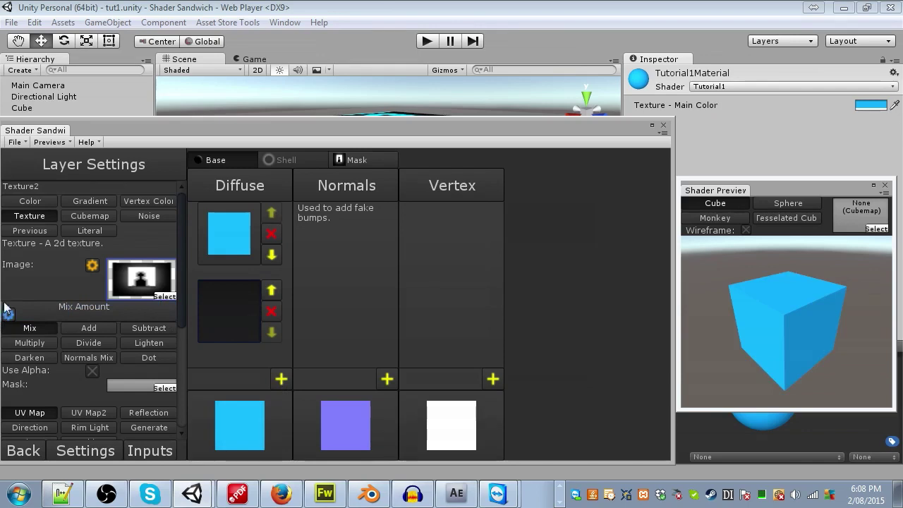
pyautogui.click(76, 311)
pyautogui.moveTo(76, 310); pyautogui.dragTo(280, 296)
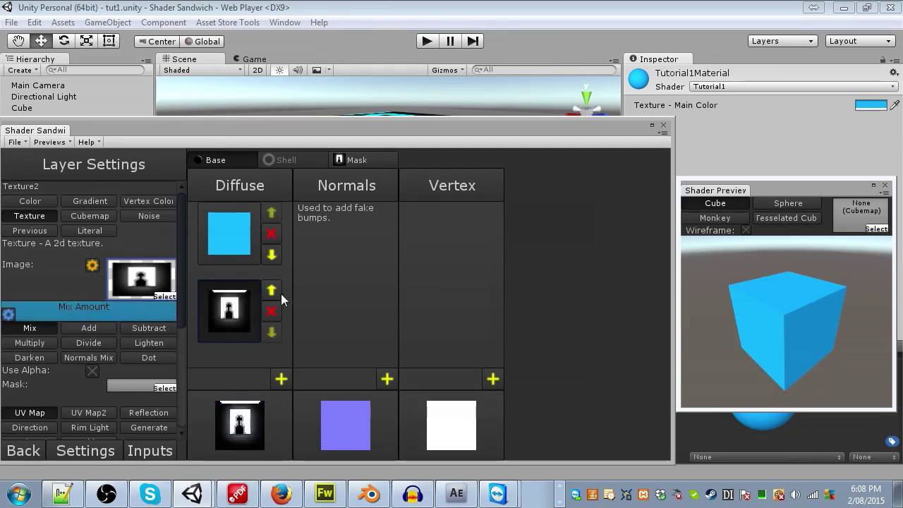
pyautogui.click(115, 310)
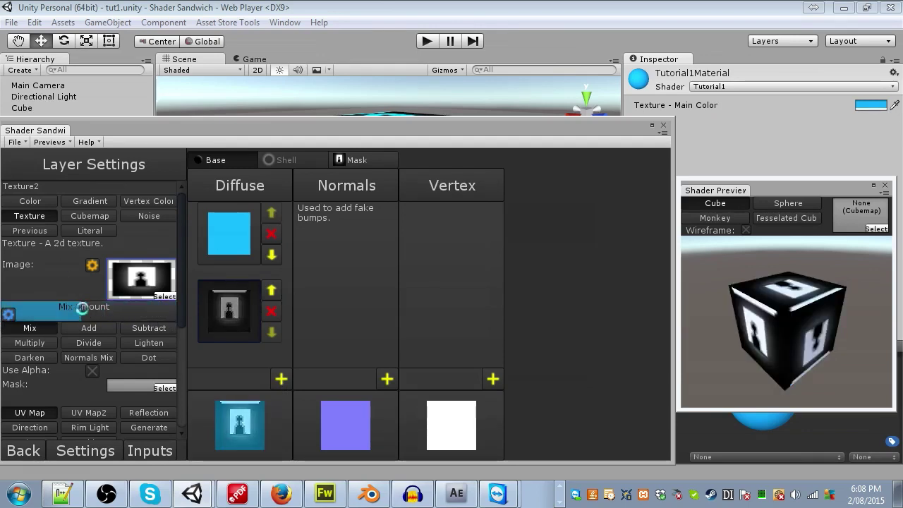
pyautogui.click(81, 311)
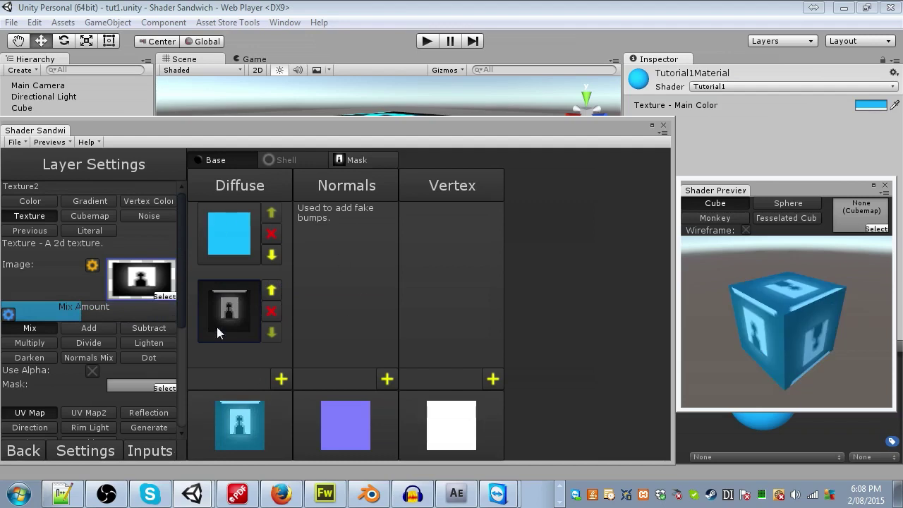
pyautogui.moveTo(706, 290); pyautogui.dragTo(789, 271)
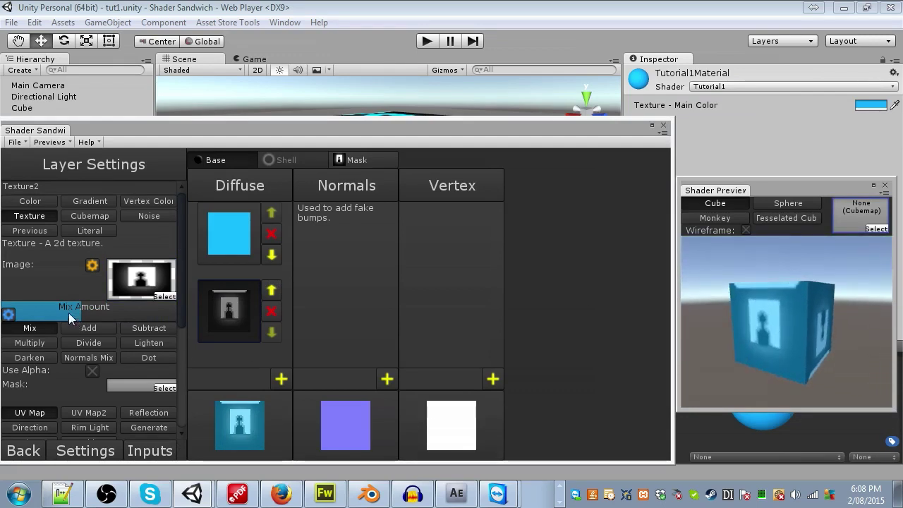
pyautogui.moveTo(69, 312); pyautogui.dragTo(209, 312)
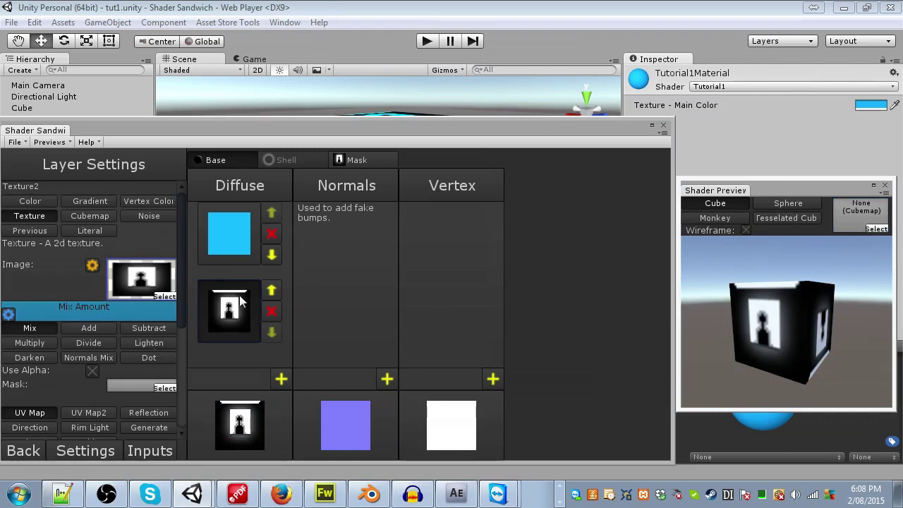
# Try the Add and Subtract blend modes on the texture layer, set it to Multiply and save the shader
pyautogui.click(99, 329)
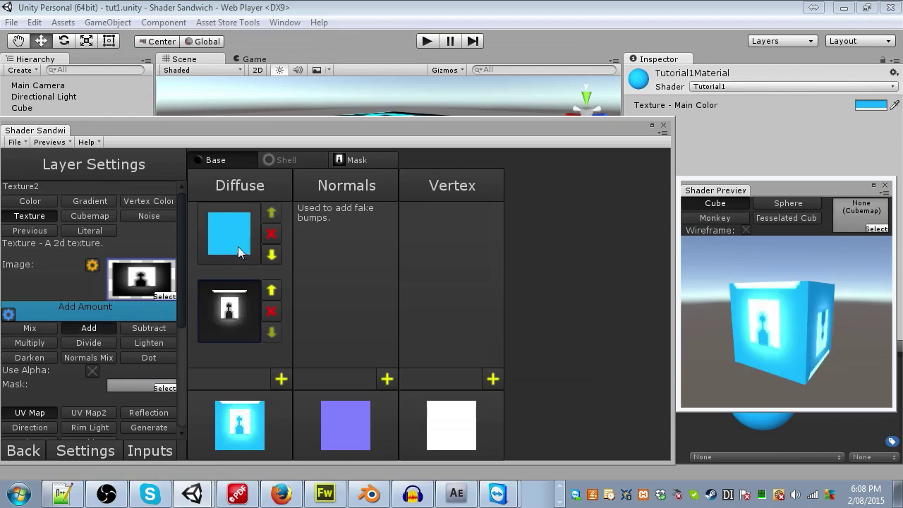
pyautogui.click(137, 330)
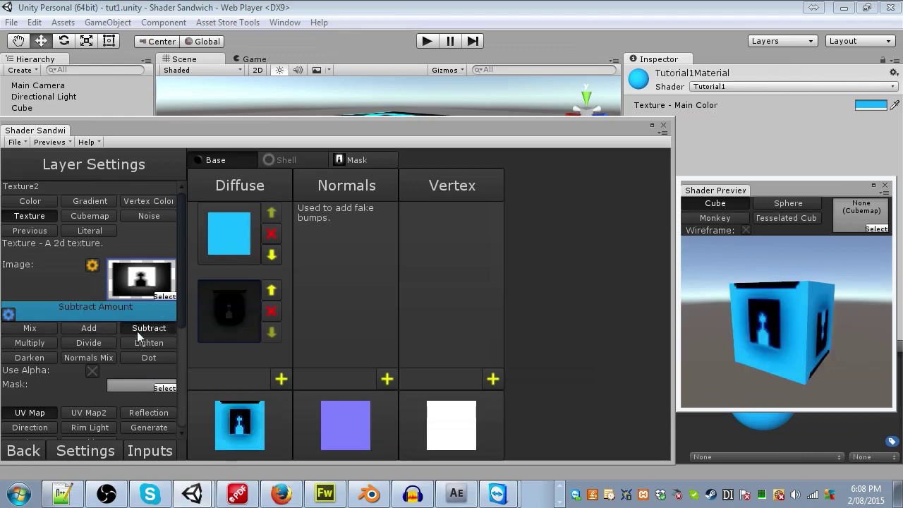
pyautogui.click(48, 341)
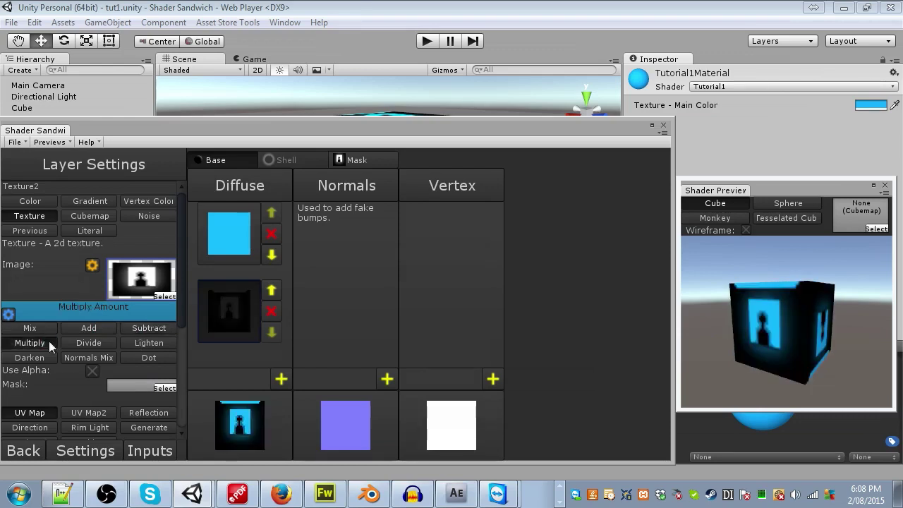
pyautogui.moveTo(826, 272); pyautogui.dragTo(767, 296)
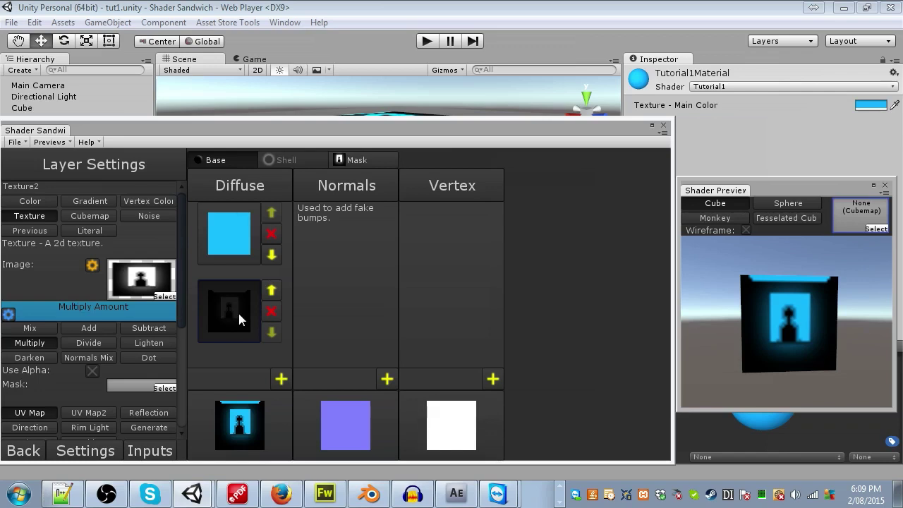
pyautogui.click(14, 142)
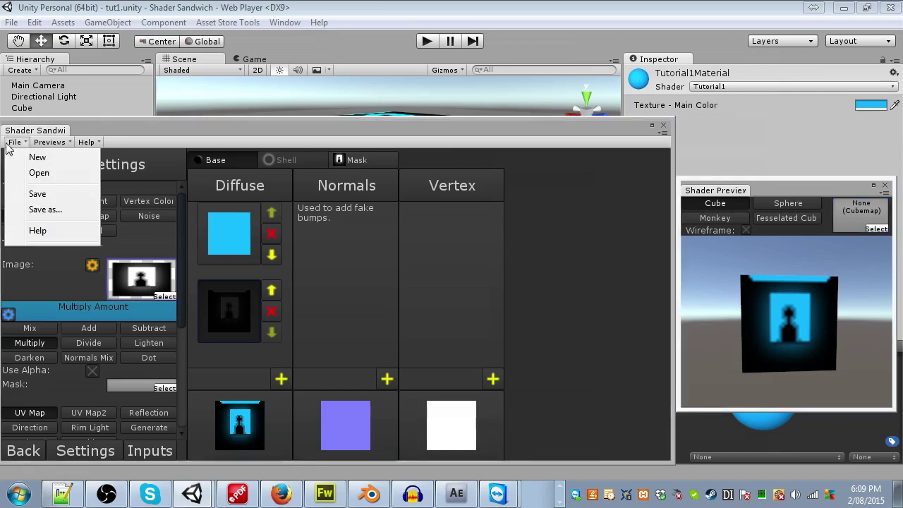
pyautogui.click(36, 193)
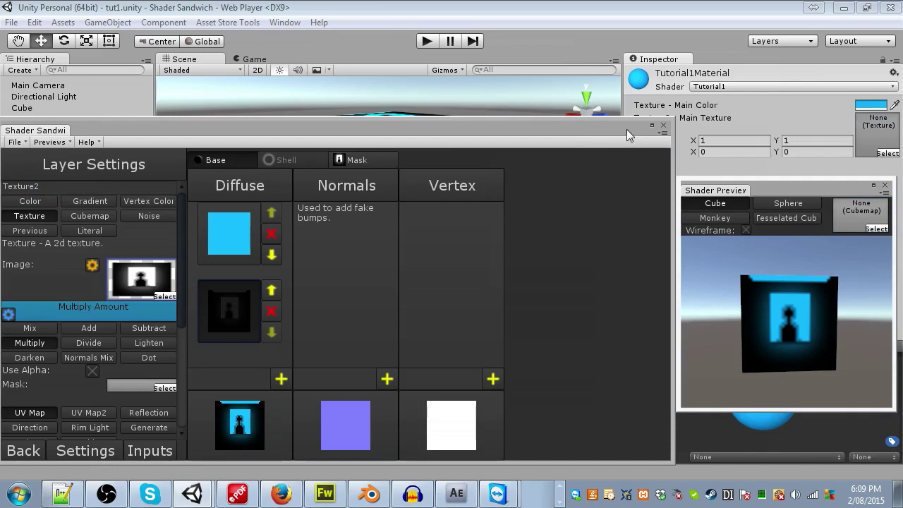
# Move the shader editor and preview windows clear of the scene and assign the IconMask texture to Tutorial1Material's Main Texture
pyautogui.moveTo(626, 129); pyautogui.dragTo(350, 412)
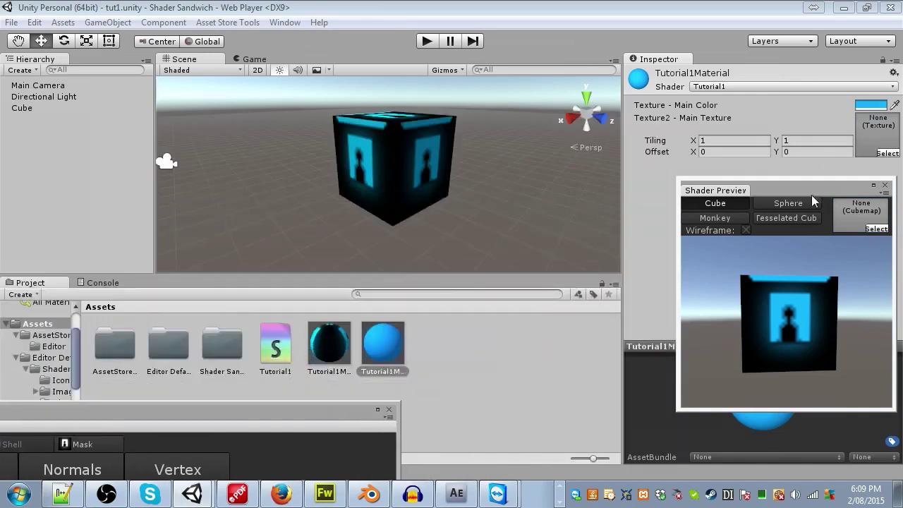
pyautogui.moveTo(815, 194); pyautogui.dragTo(559, 402)
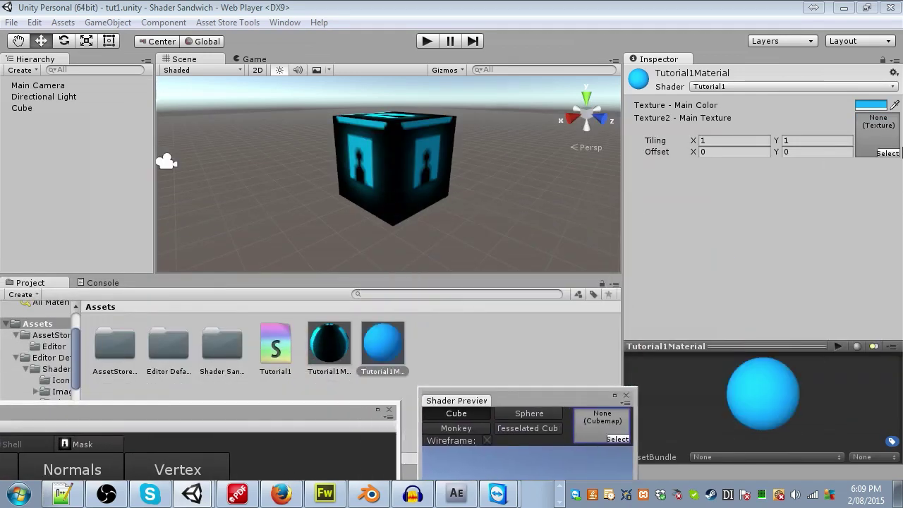
pyautogui.click(888, 154)
pyautogui.scroll(-5, 487, 374)
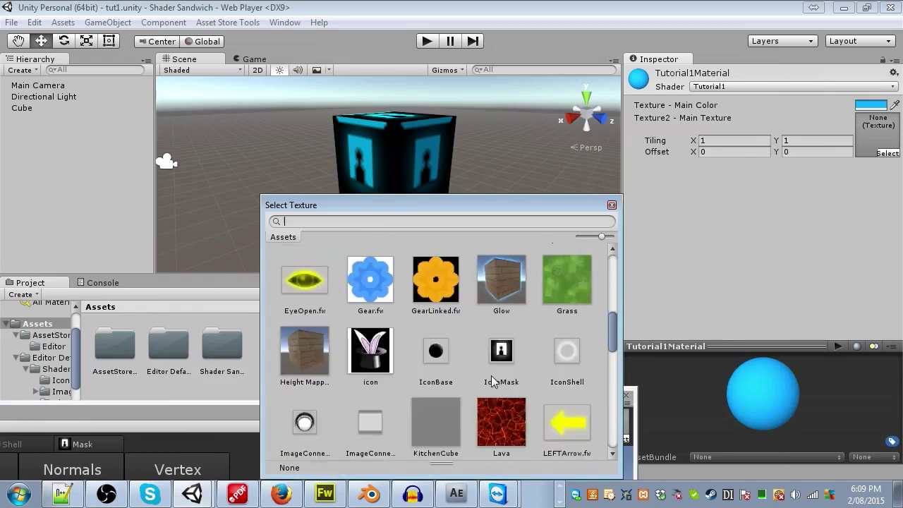
pyautogui.doubleClick(500, 359)
# Set Tutorial1Material's Main Color to orange and rotate the material preview sphere to inspect it
pyautogui.click(883, 106)
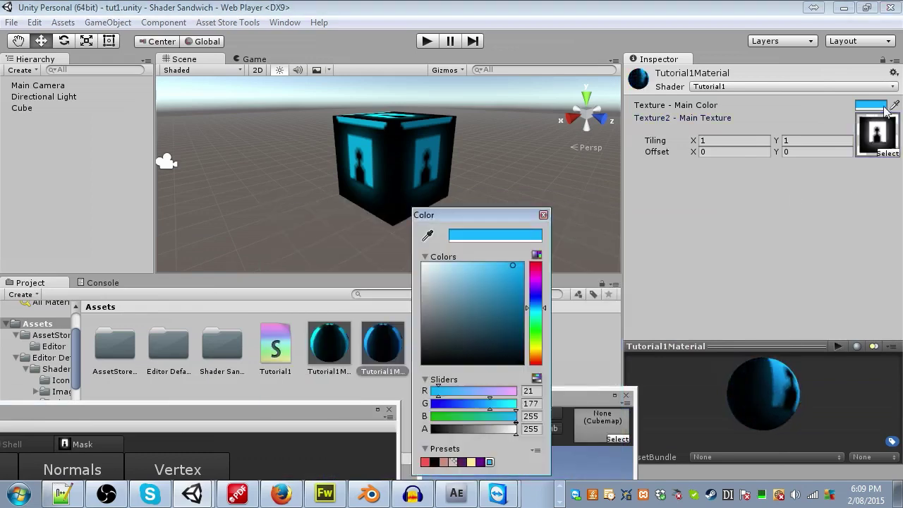
pyautogui.click(536, 358)
pyautogui.click(544, 215)
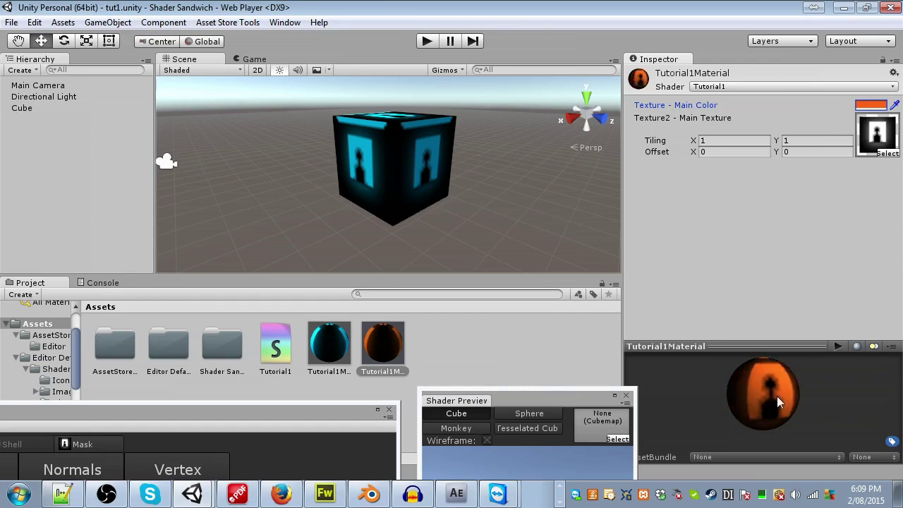
pyautogui.moveTo(777, 396); pyautogui.dragTo(774, 396)
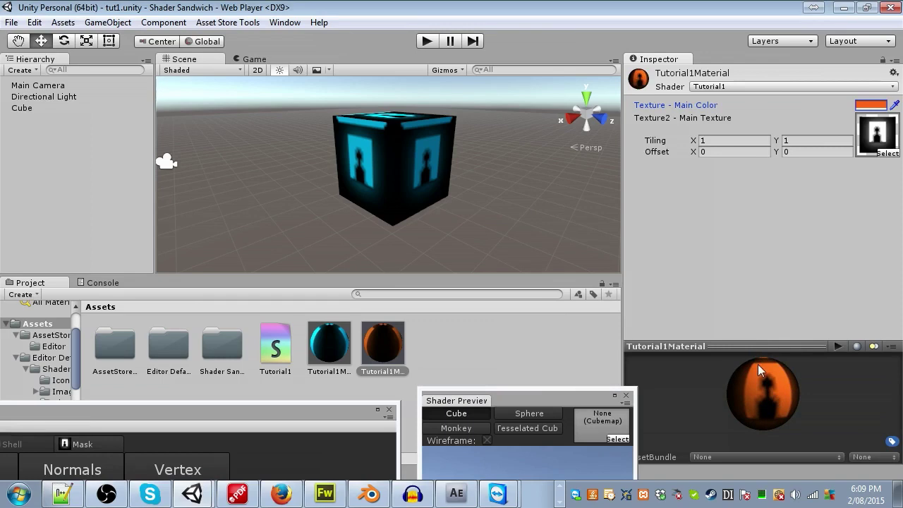
pyautogui.moveTo(758, 364); pyautogui.dragTo(743, 357)
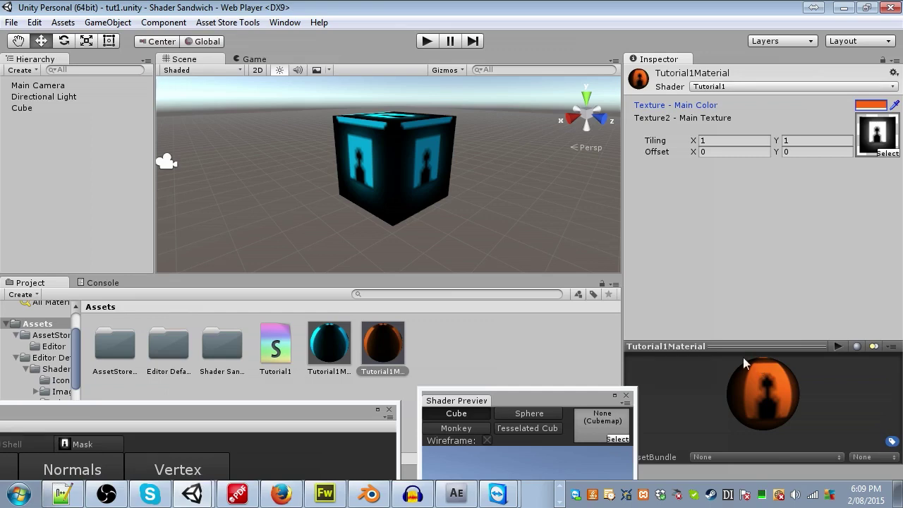